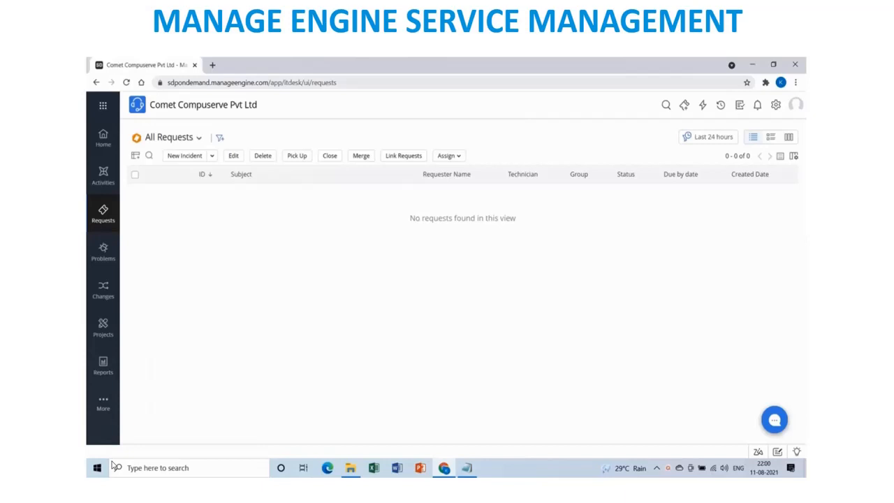
# Glance at the request templates, then start a new incident form.
pyautogui.click(212, 155)
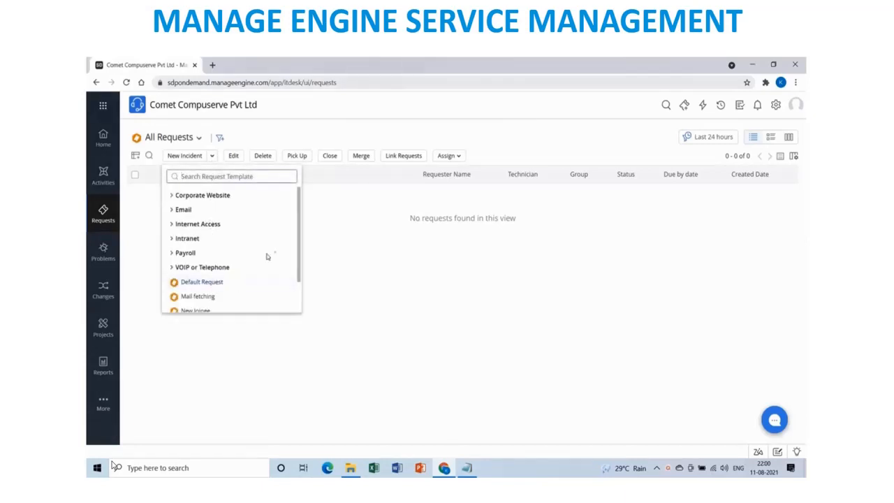
pyautogui.moveTo(300, 257); pyautogui.dragTo(303, 285)
pyautogui.click(333, 272)
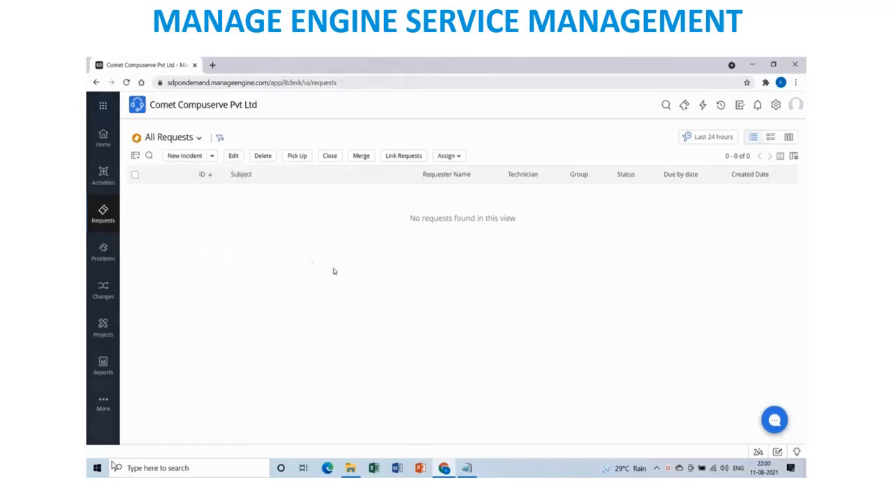
pyautogui.click(179, 158)
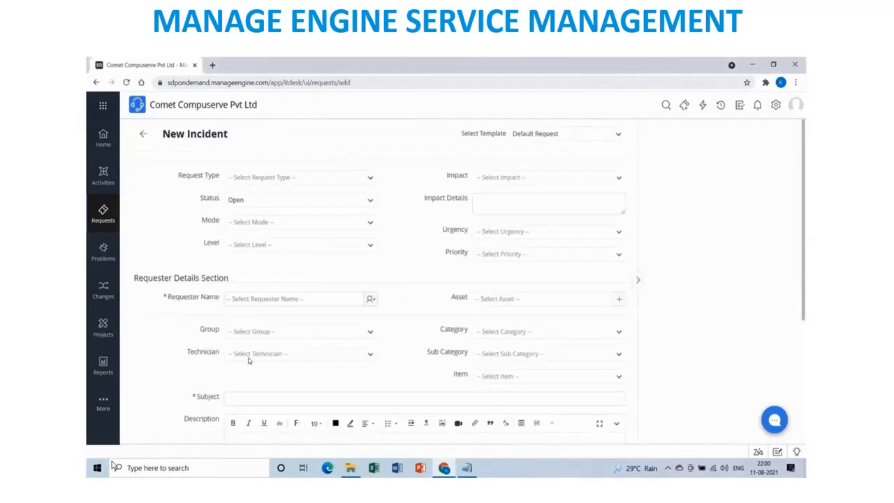
# Set request type Incident, status Open, mode E-Mail, level Tier 2 and impact Affects Group.
pyautogui.click(368, 180)
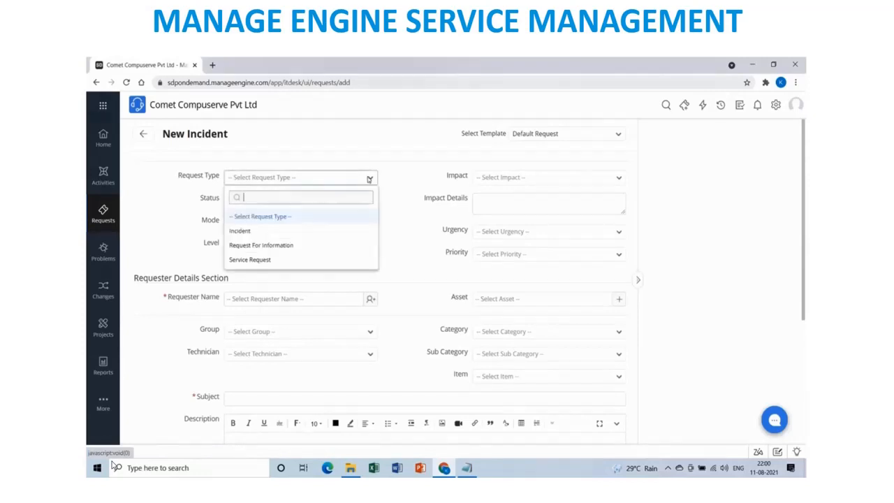
pyautogui.click(310, 230)
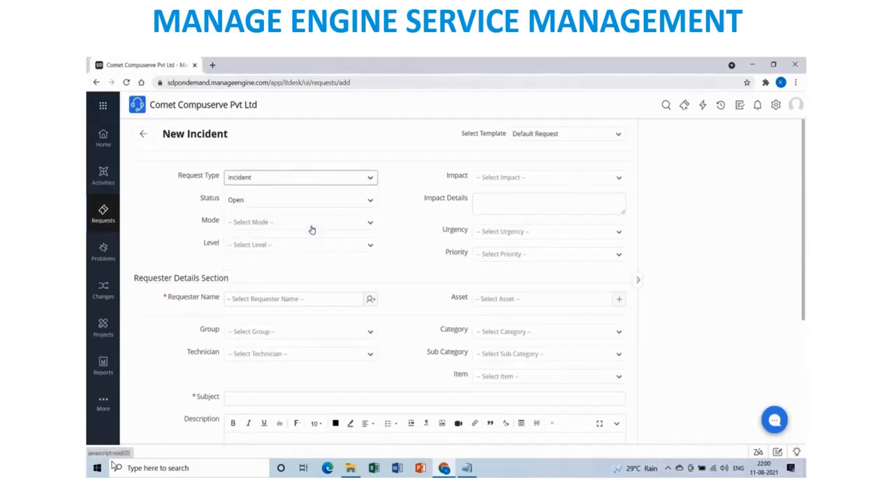
pyautogui.click(368, 204)
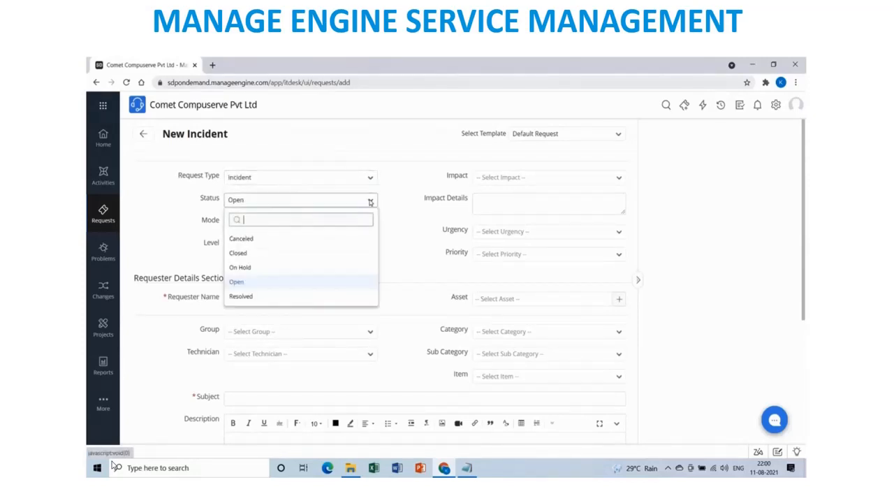
pyautogui.click(279, 286)
pyautogui.click(366, 223)
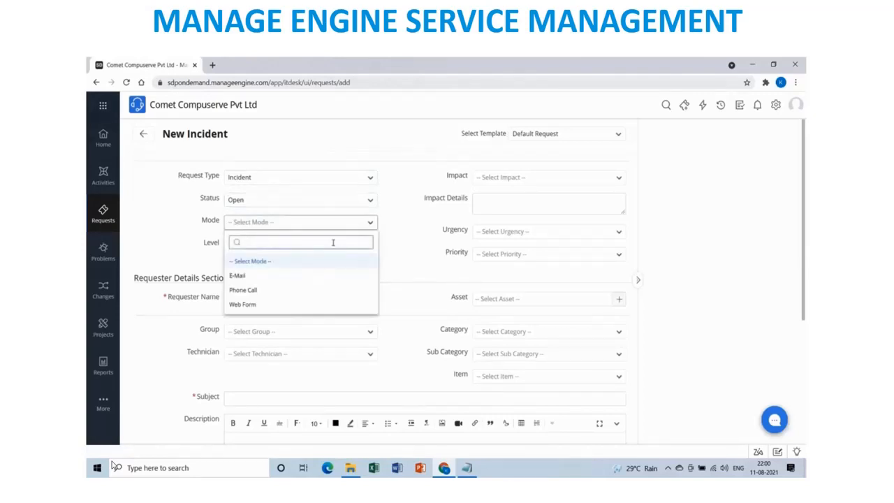
pyautogui.click(248, 281)
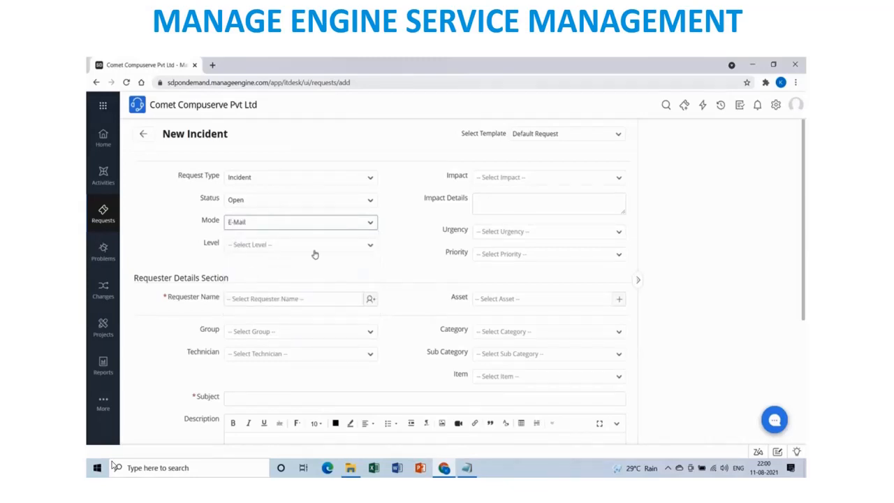
pyautogui.click(318, 248)
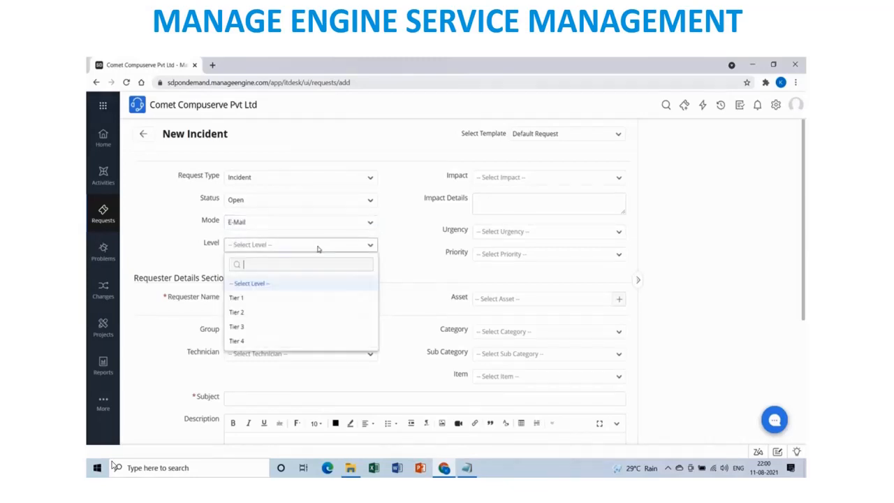
pyautogui.click(252, 312)
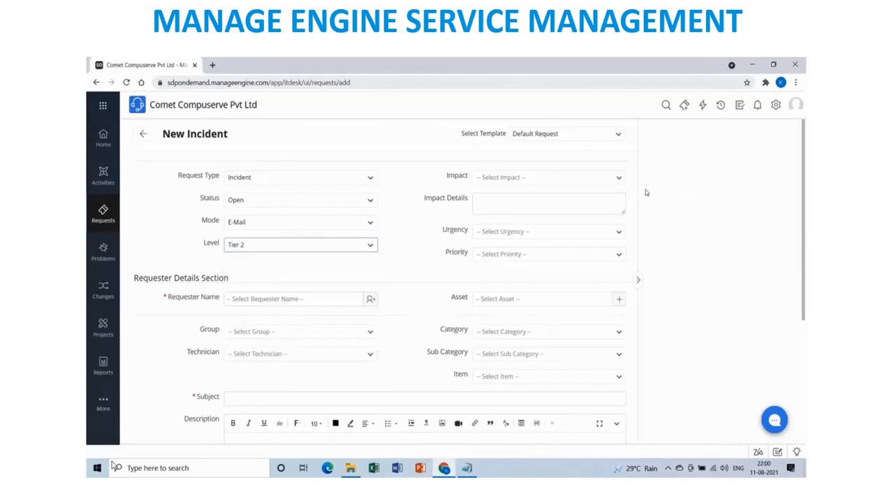
pyautogui.click(616, 180)
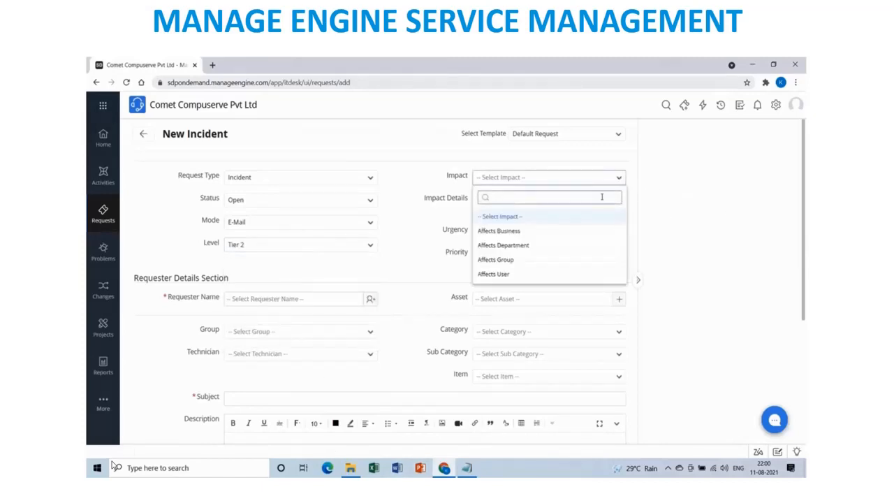
pyautogui.click(521, 260)
# Add impact details 'Printer is not working', urgency Normal and priority Medium, then open the requester list.
pyautogui.click(522, 202)
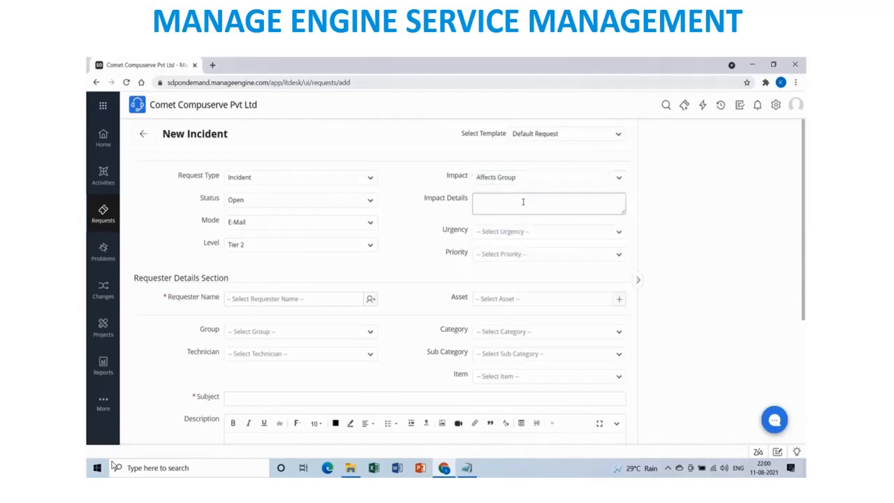
pyautogui.write('Printer is not working')
pyautogui.click(539, 235)
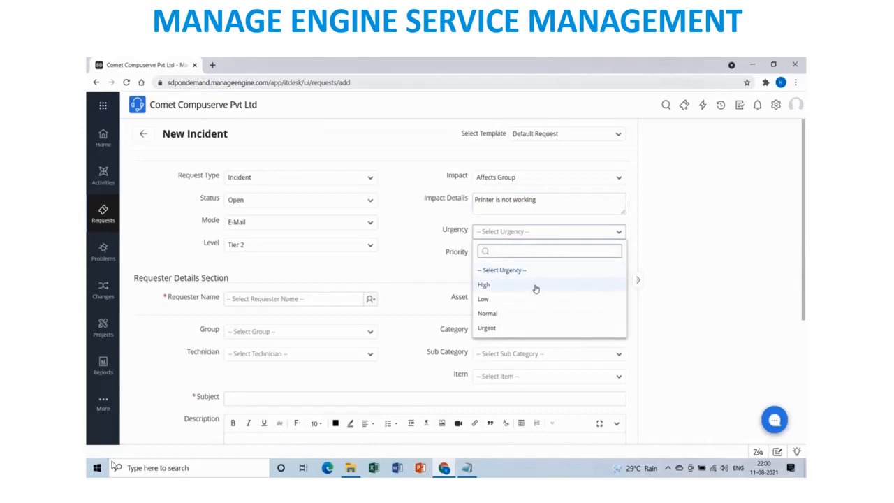
pyautogui.click(512, 313)
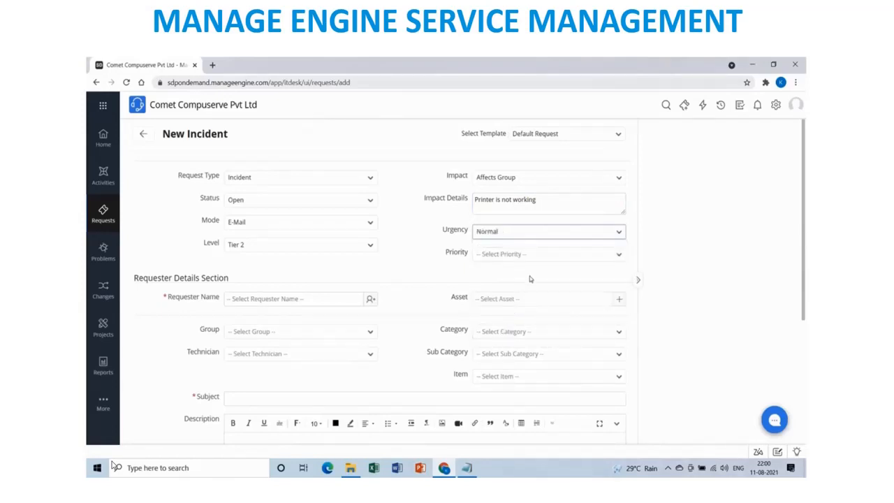
pyautogui.click(536, 258)
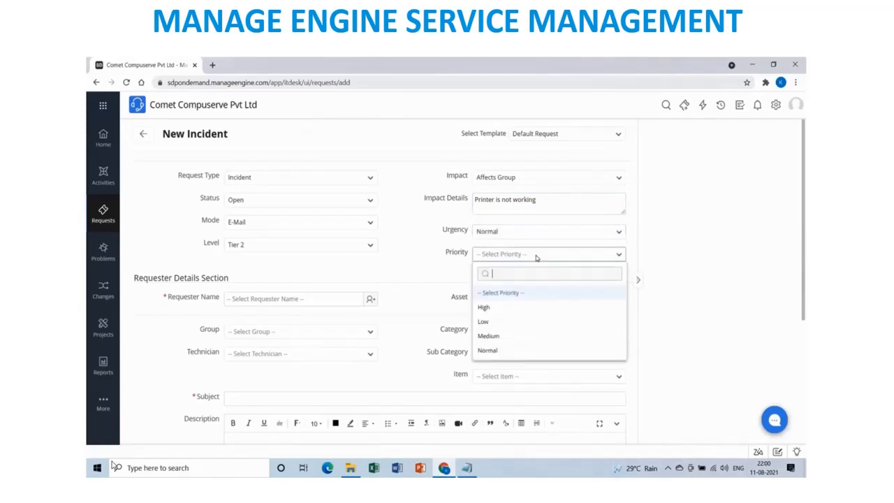
pyautogui.click(501, 335)
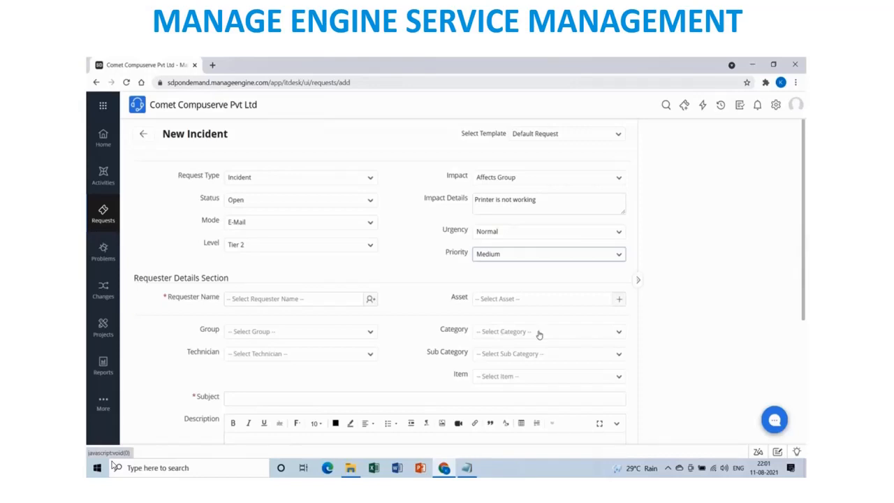
pyautogui.click(372, 299)
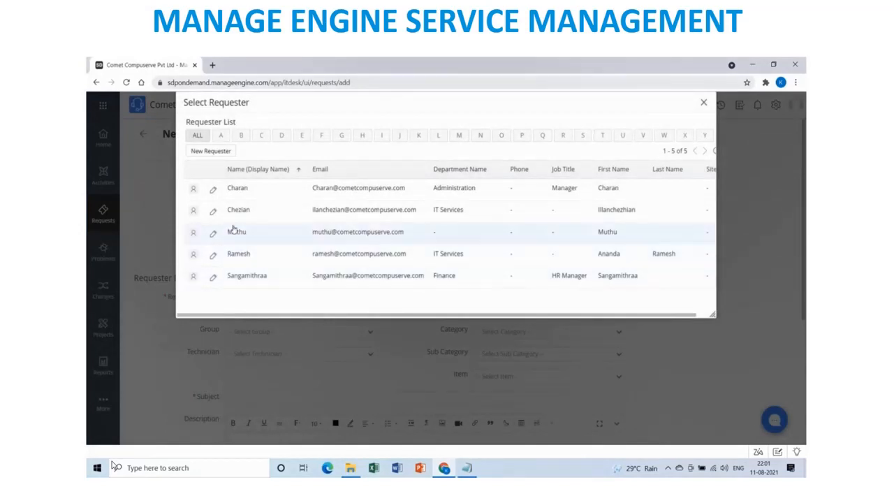
pyautogui.click(238, 189)
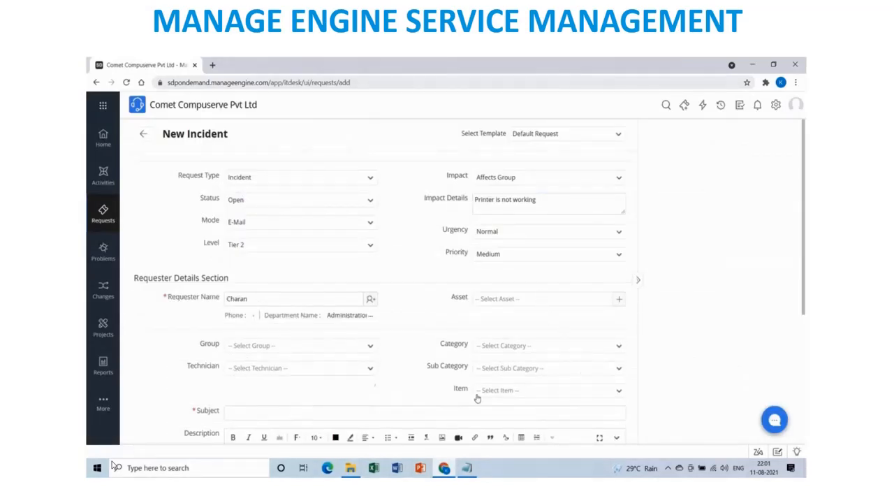
pyautogui.click(623, 299)
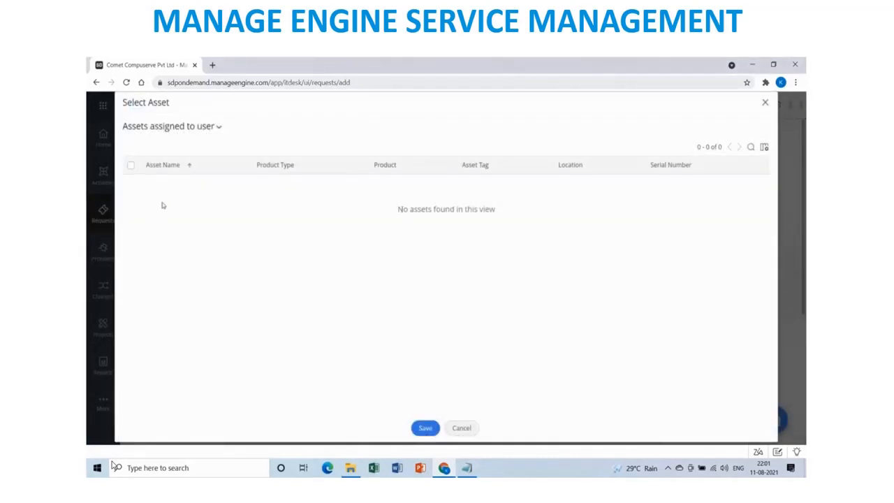
pyautogui.click(461, 428)
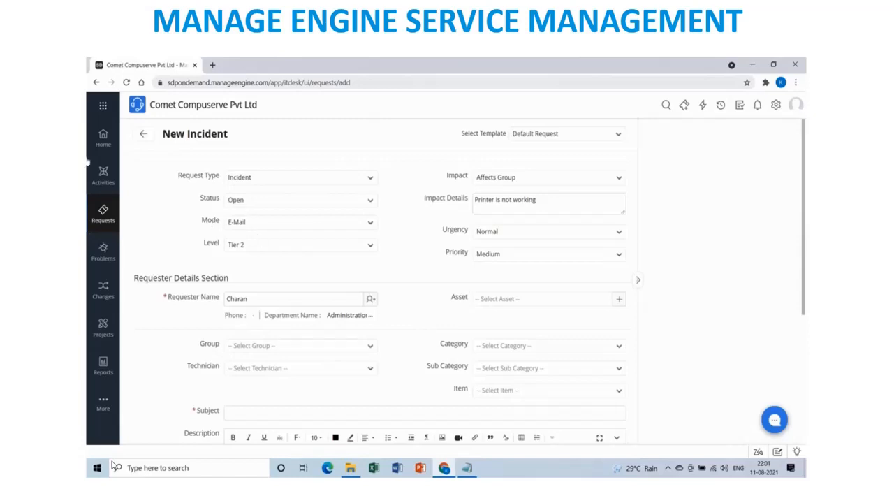
pyautogui.click(370, 346)
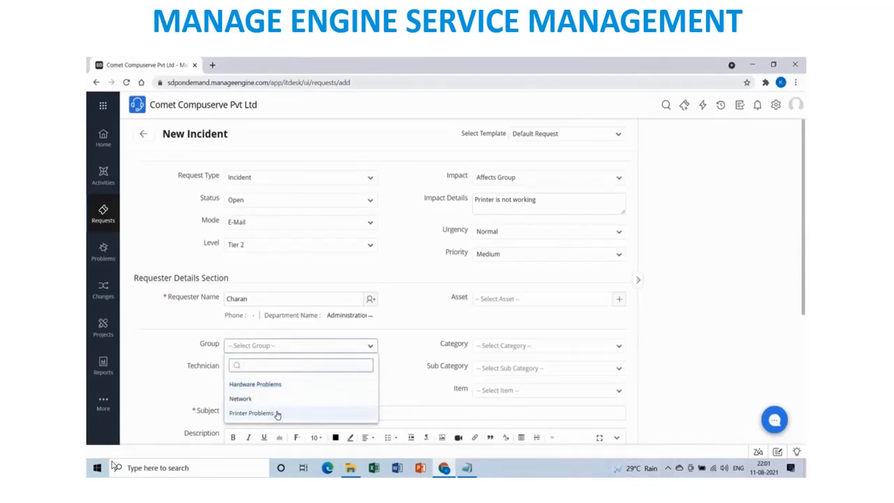
pyautogui.click(277, 413)
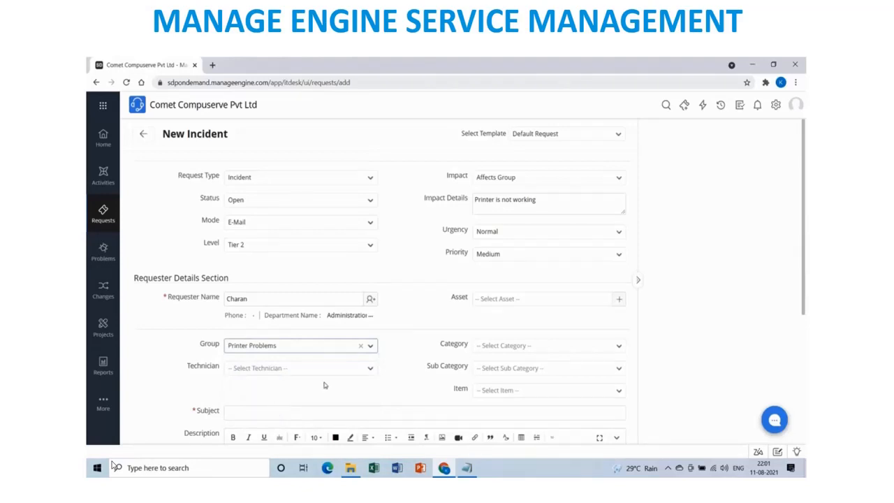
pyautogui.click(370, 371)
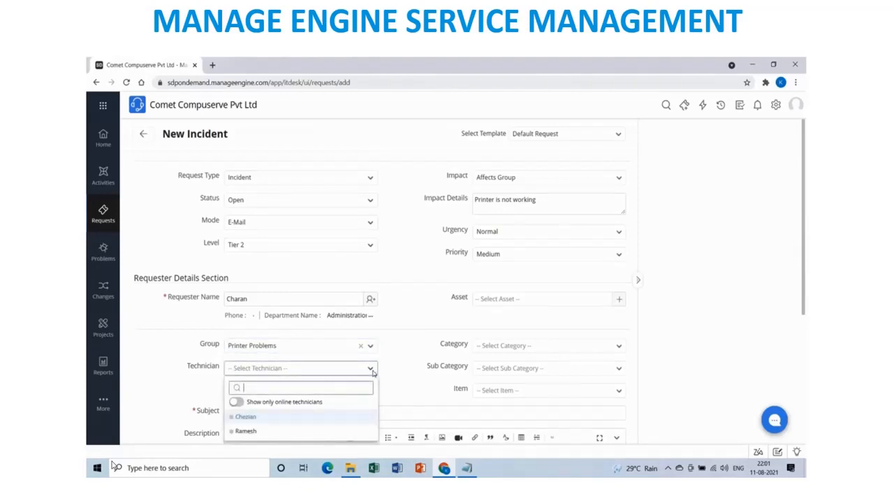
pyautogui.click(289, 417)
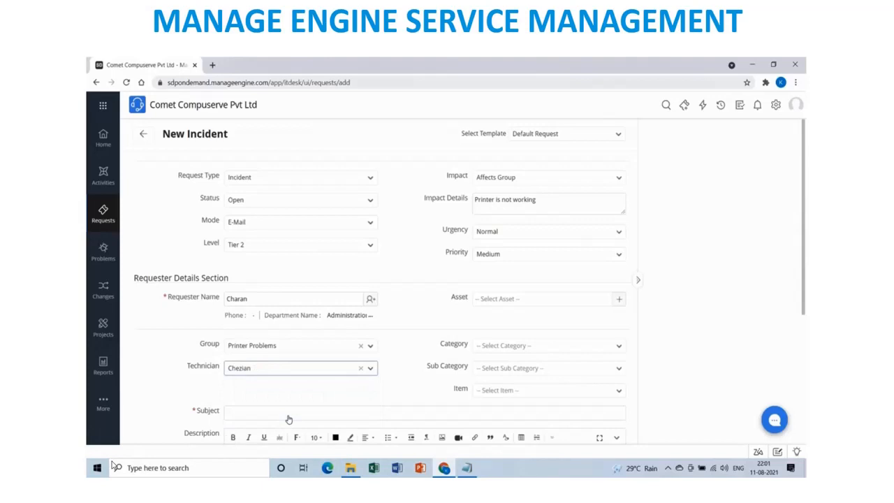
pyautogui.click(589, 347)
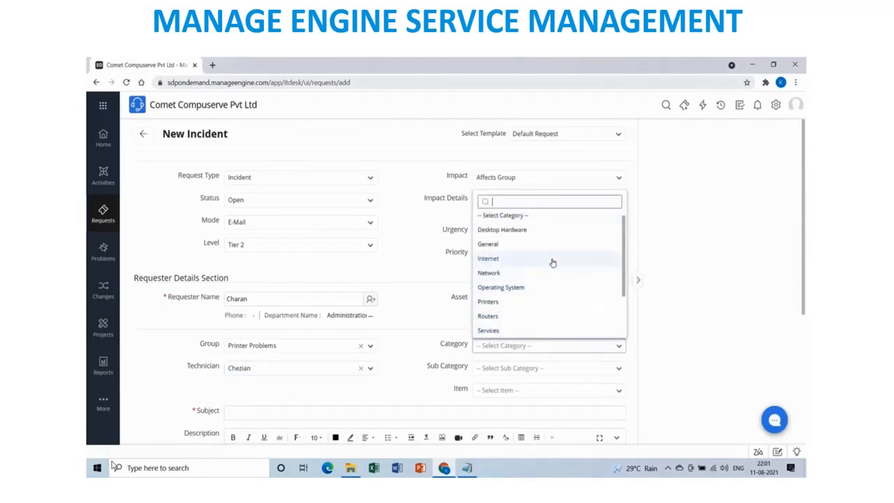
pyautogui.click(557, 307)
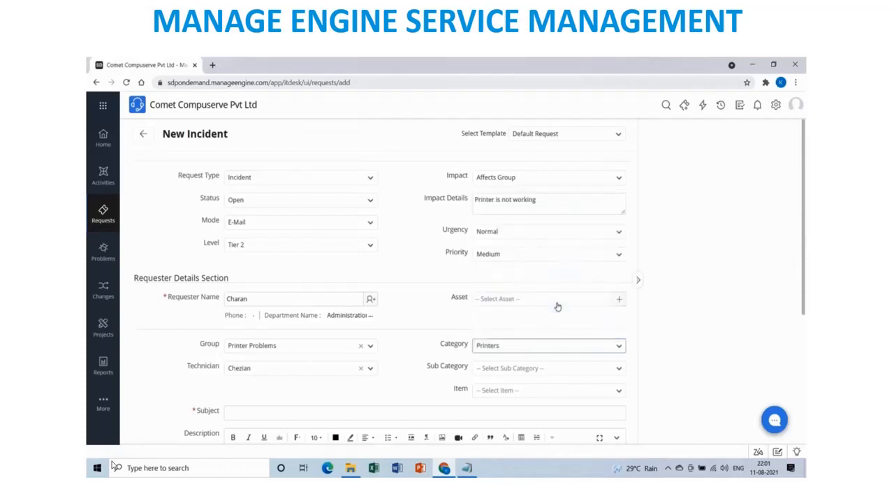
pyautogui.click(619, 370)
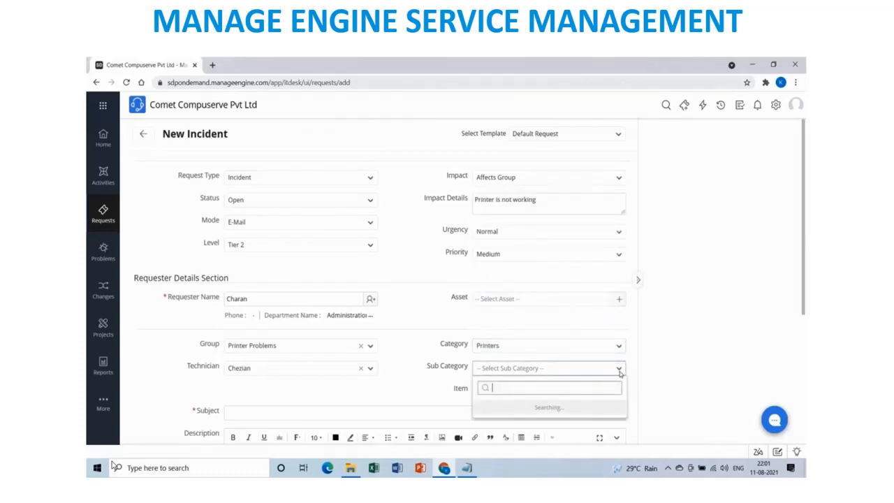
pyautogui.click(438, 401)
pyautogui.click(514, 392)
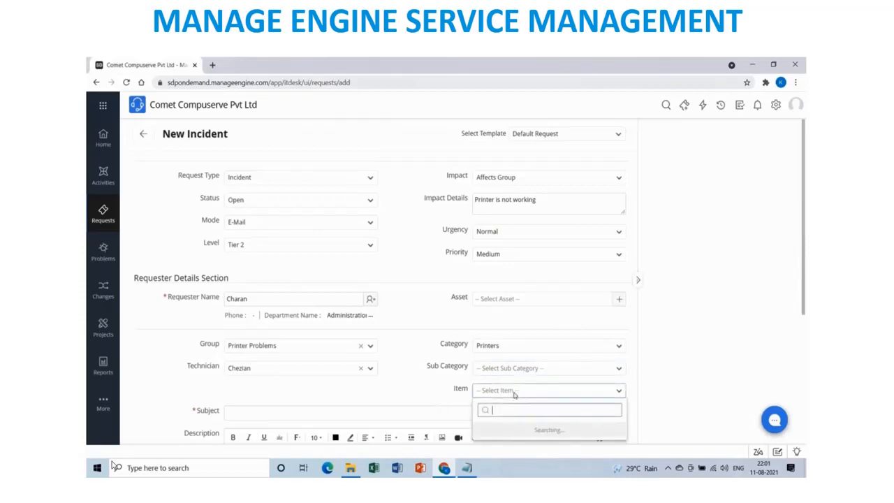
pyautogui.click(423, 388)
pyautogui.scroll(-1, 422, 388)
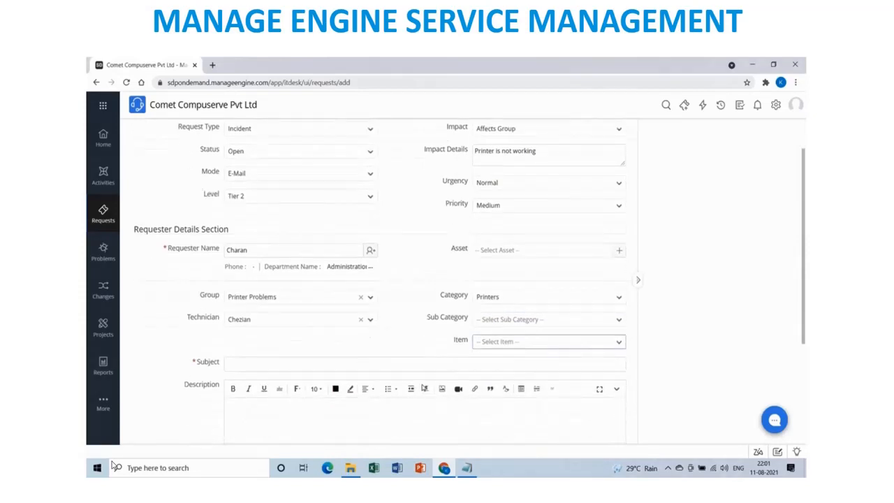
# Enter subject 'Printer is not working' and begin describing the SDB1 first-floor right-wing printer fault.
pyautogui.click(214, 363)
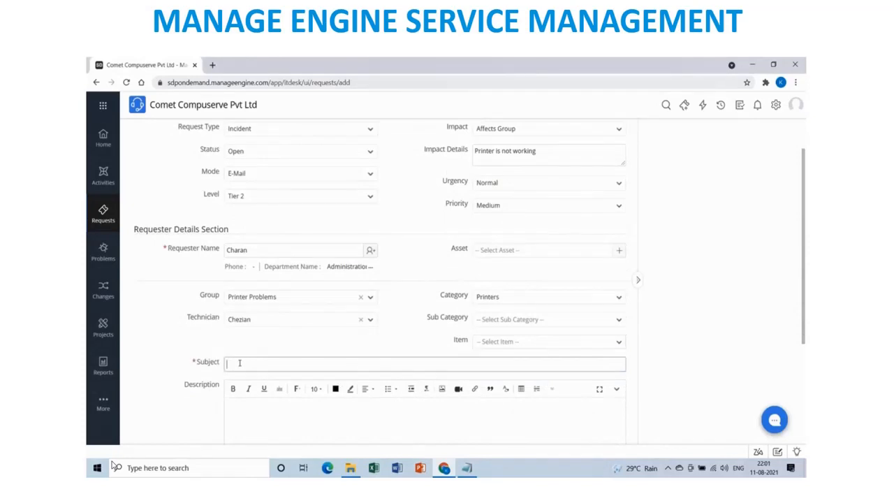
pyautogui.write('Printer is not')
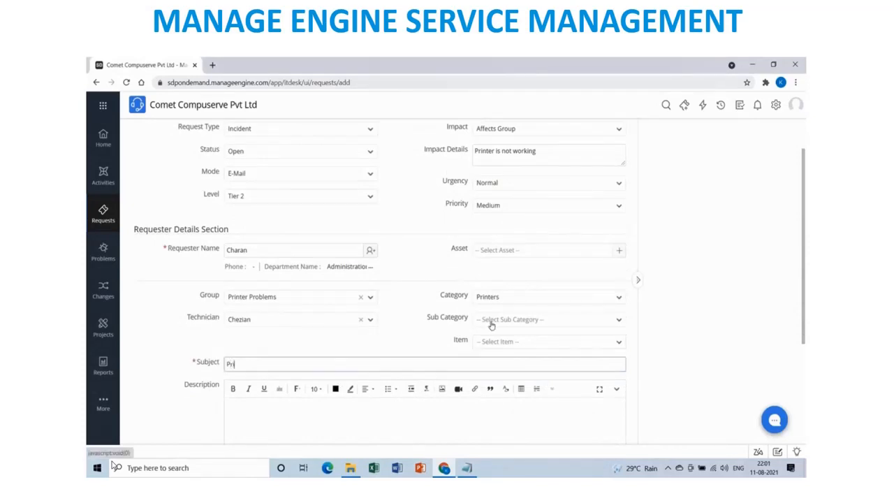
pyautogui.write(' working')
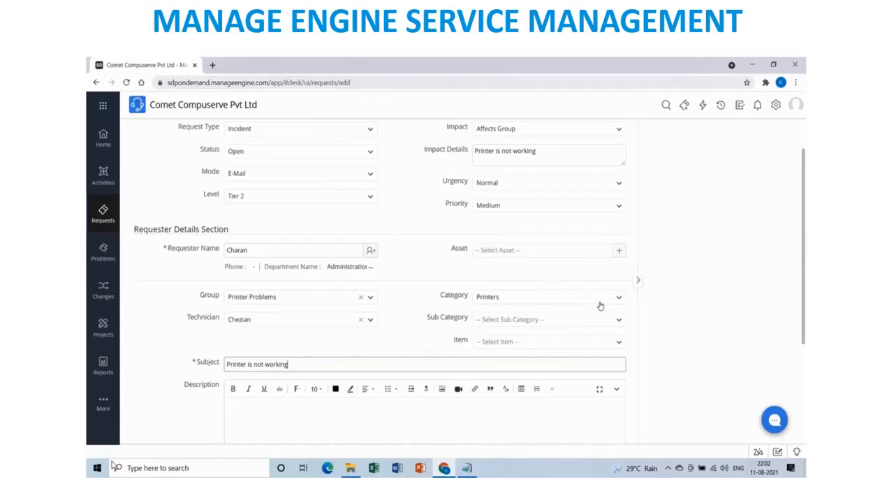
pyautogui.scroll(-3, 603, 303)
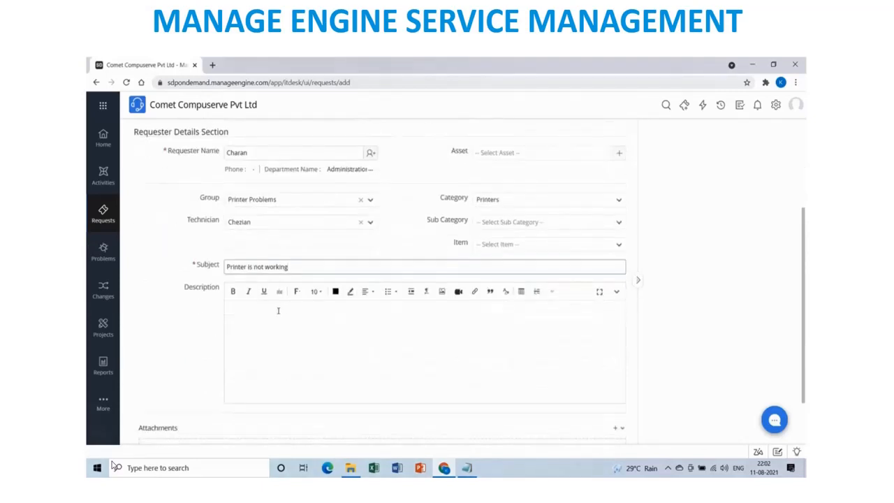
pyautogui.click(278, 311)
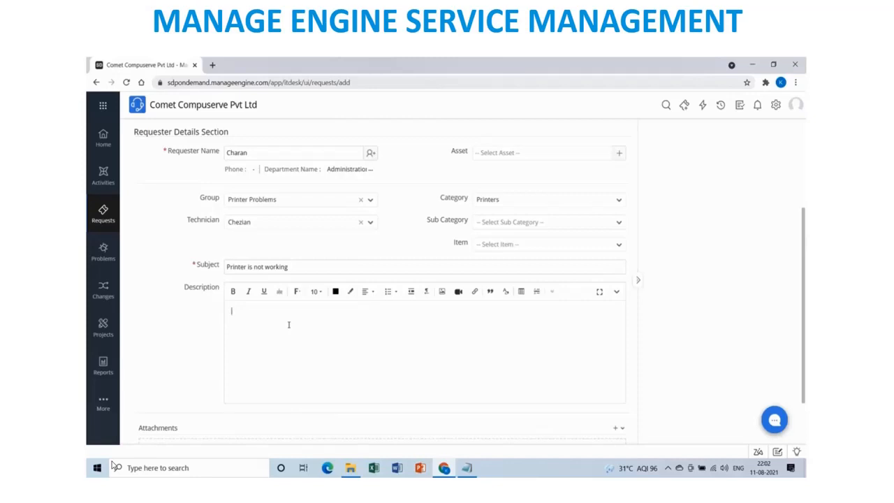
pyautogui.write('Hi - Printer')
pyautogui.write('in SDB1 First floor Right w')
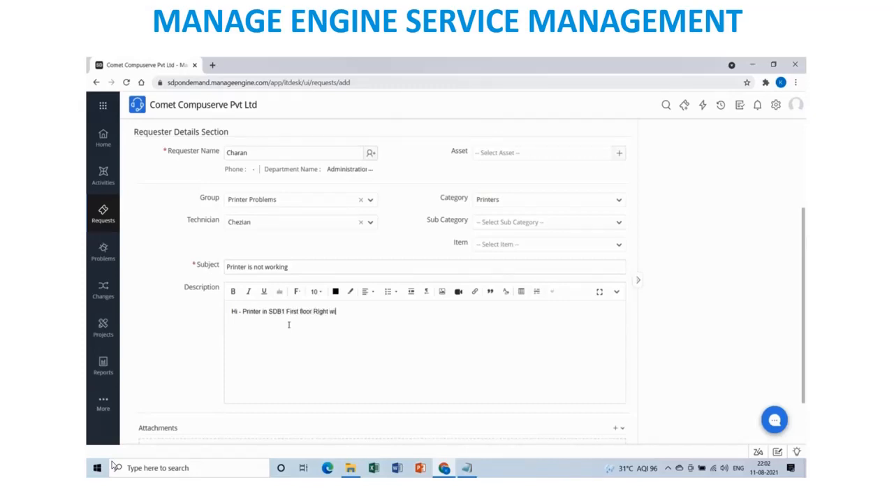
pyautogui.write('ing is not working from the Morn')
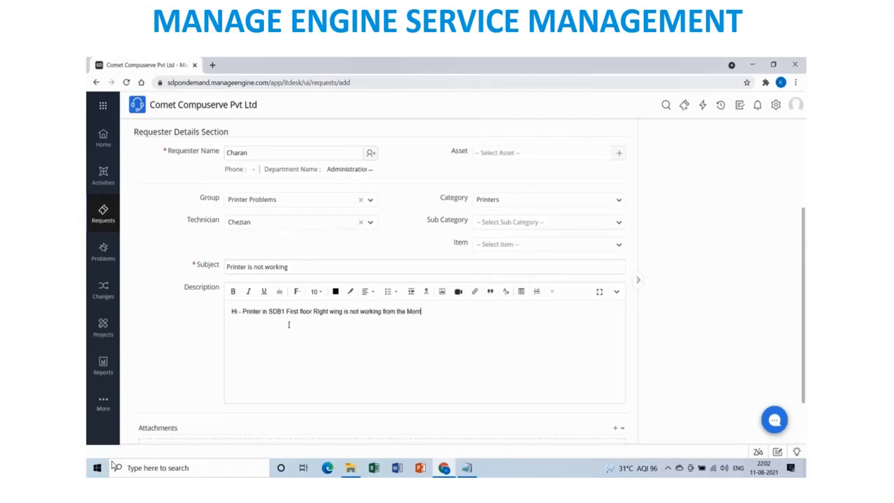
pyautogui.write('ing. We have some')
pyautogui.press('BackSpace')
pyautogui.press('BackSpace')
pyautogui.write('ject related pri')
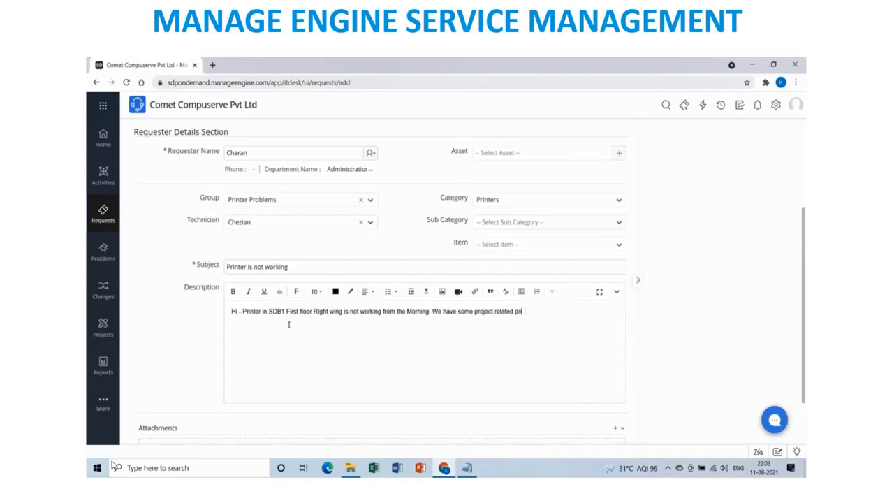
pyautogui.write('nt outs which needs to be printe')
# Finish the description asking for a quick fix so printouts reach the customer today, signed by the requester.
pyautogui.write('oday')
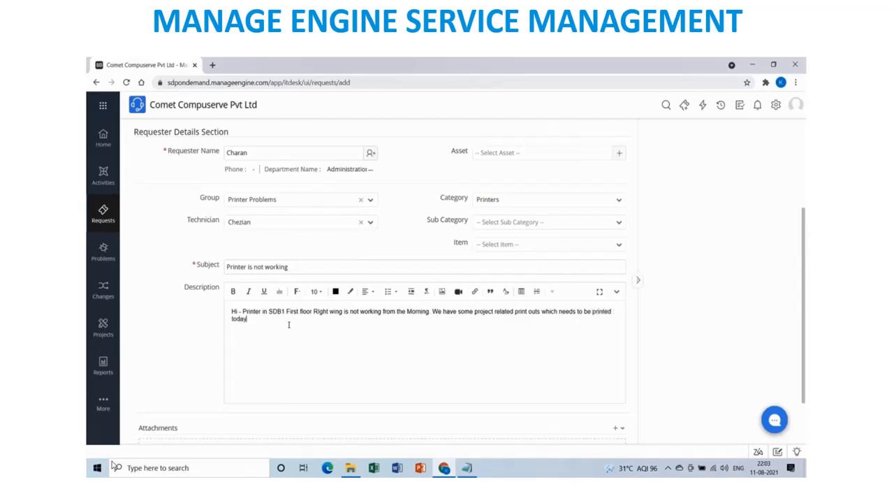
pyautogui.write(' itself and sent to customer as hard copy. So please')
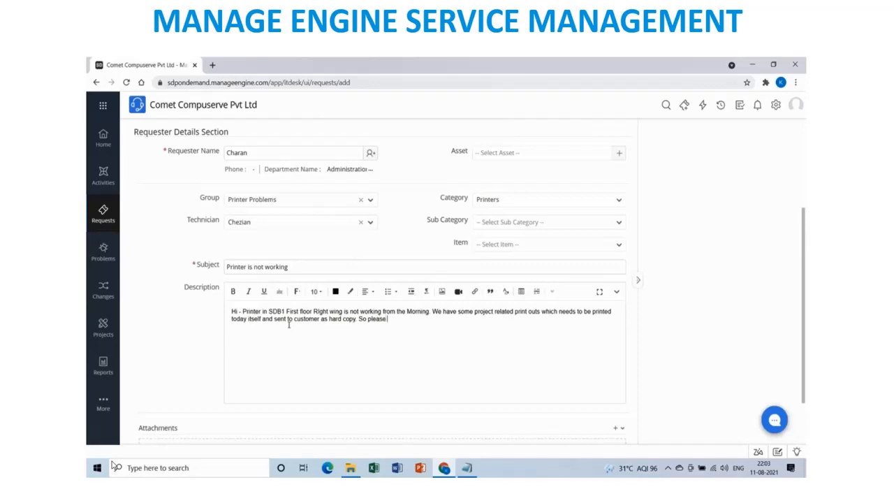
pyautogui.write(' help in fixing the issu')
pyautogui.write('e quickly.  ')
pyautogui.write('Regards')
pyautogui.press('Return')
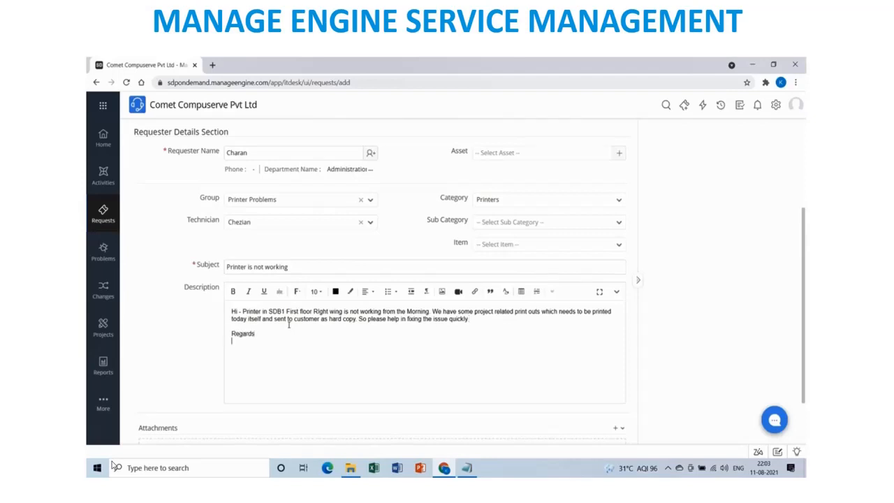
pyautogui.write('Charan')
# Submit the incident with Add Request and review the saved description and sign-off.
pyautogui.scroll(-1, 259, 399)
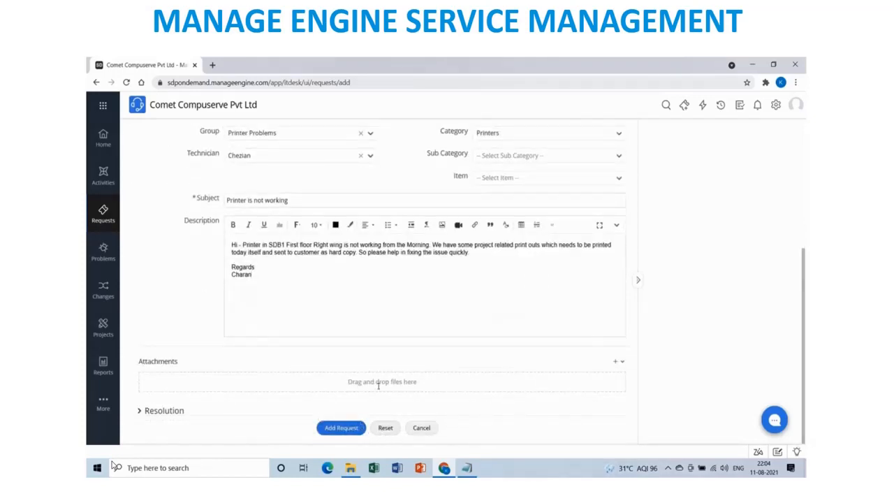
pyautogui.click(342, 428)
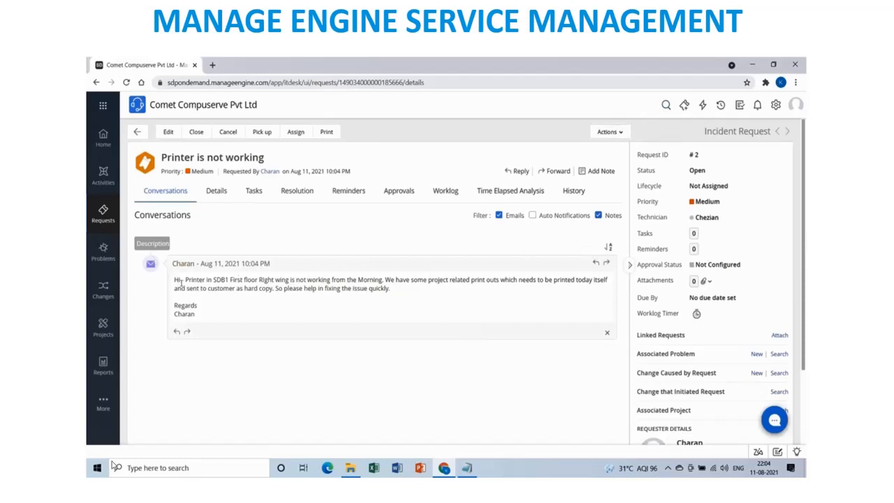
pyautogui.moveTo(177, 282); pyautogui.dragTo(203, 315)
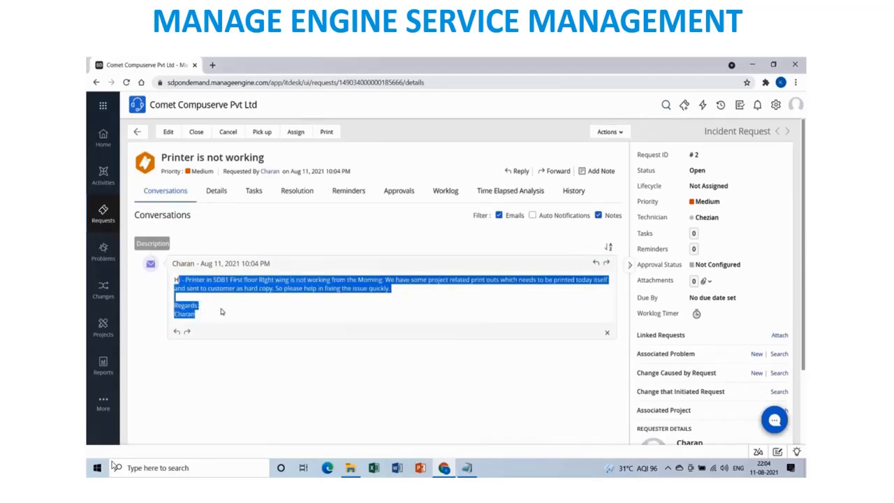
pyautogui.click(221, 312)
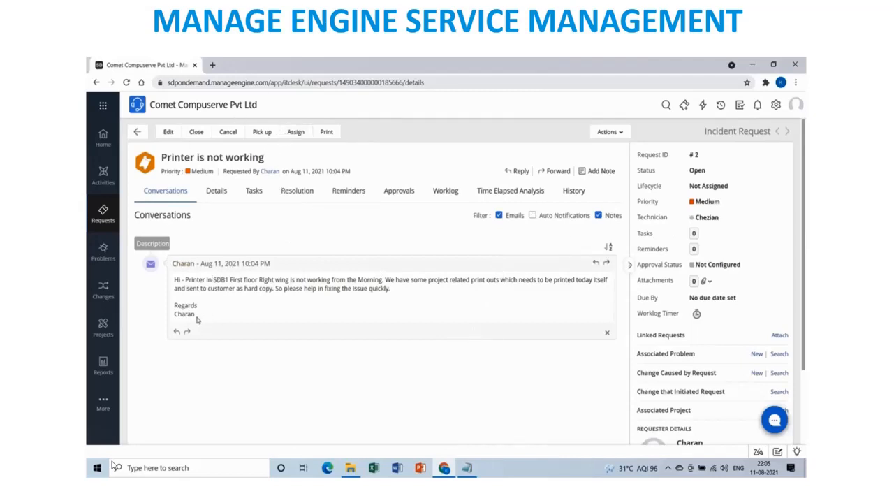
pyautogui.moveTo(196, 316); pyautogui.dragTo(175, 306)
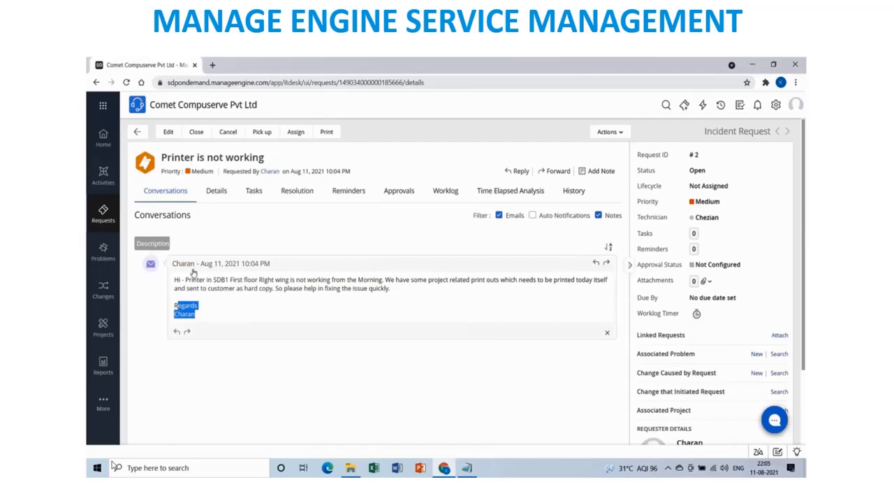
pyautogui.click(212, 305)
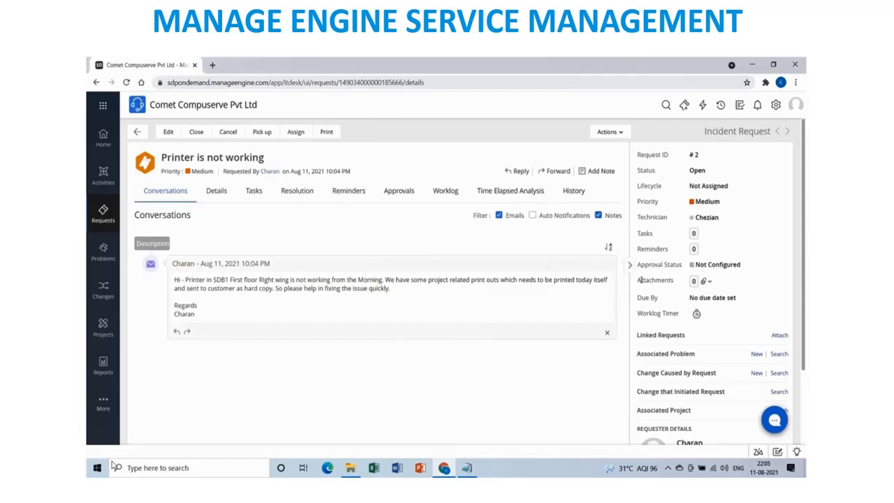
pyautogui.click(620, 134)
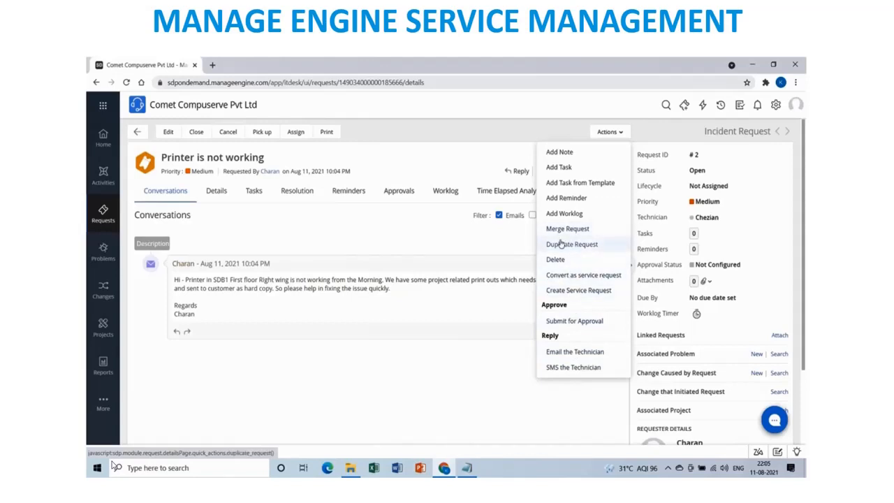
pyautogui.click(517, 247)
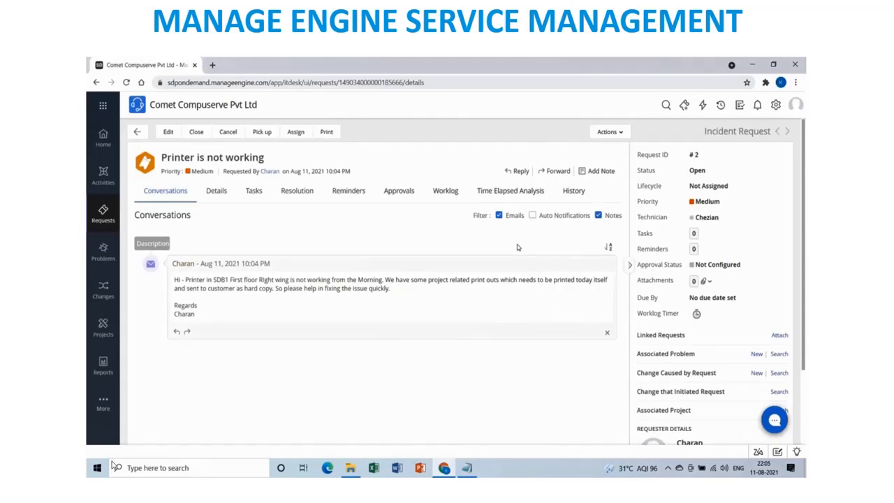
pyautogui.moveTo(690, 185); pyautogui.dragTo(731, 188)
pyautogui.click(296, 132)
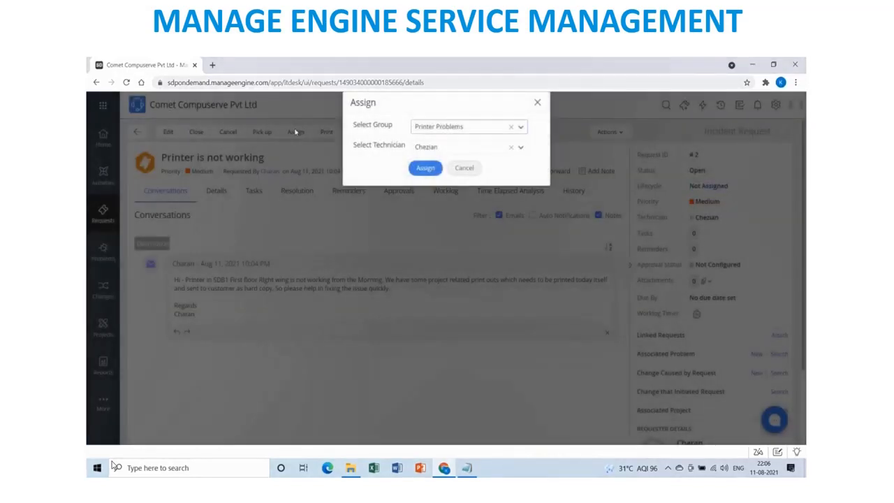
pyautogui.click(428, 171)
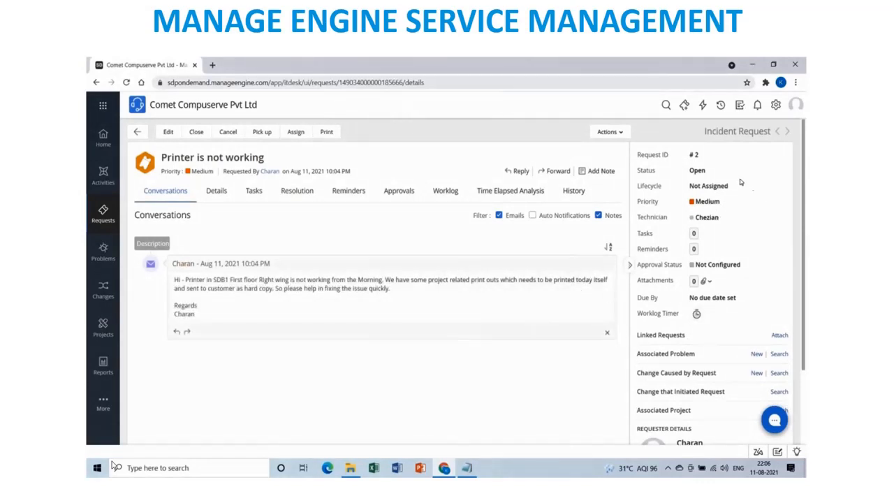
pyautogui.click(712, 171)
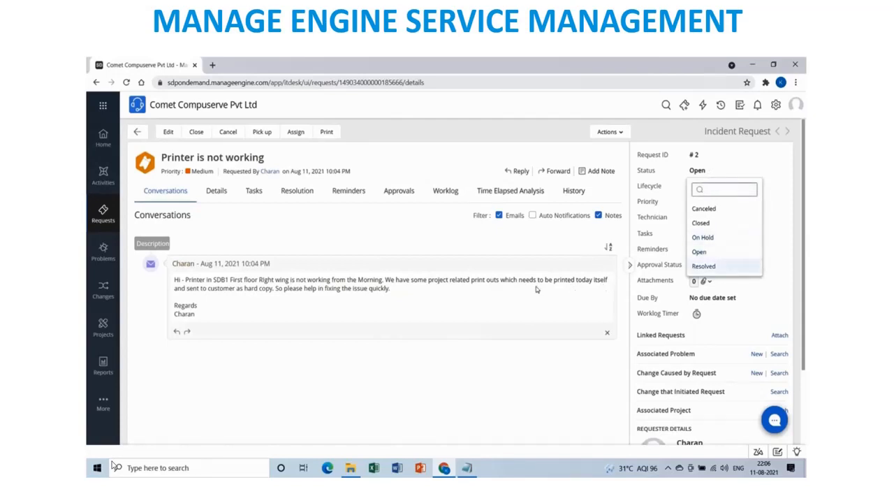
pyautogui.click(441, 228)
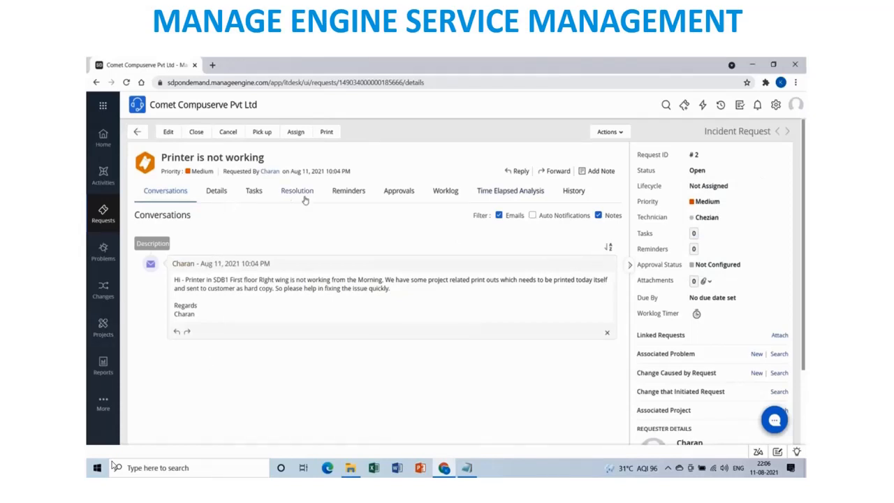
# Start a new worklog owned by the assigned technician, excluding non-operational hours.
pyautogui.click(450, 191)
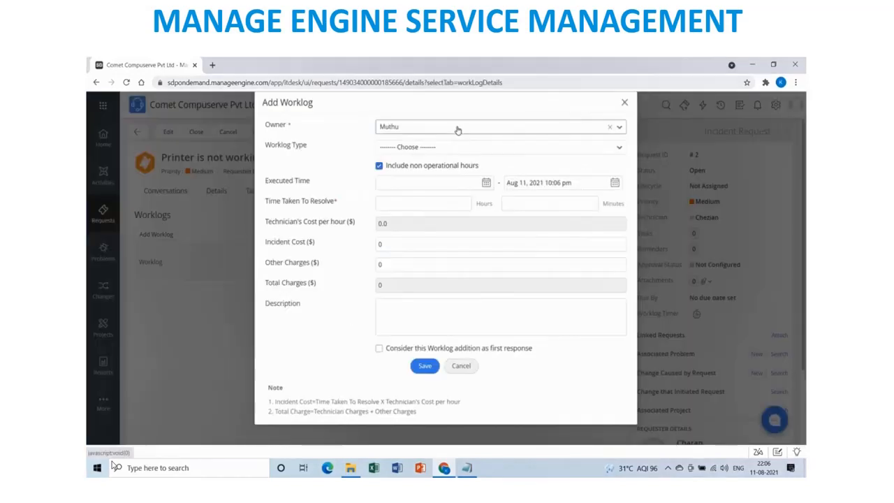
pyautogui.click(457, 127)
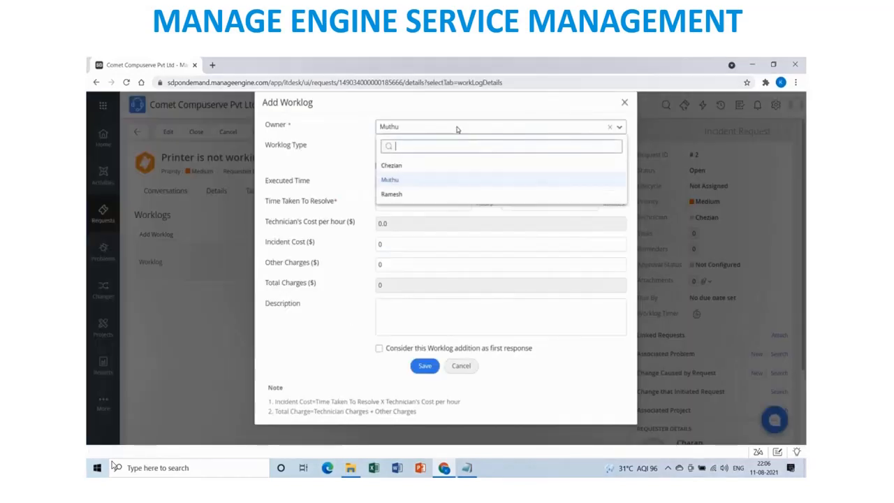
pyautogui.click(421, 166)
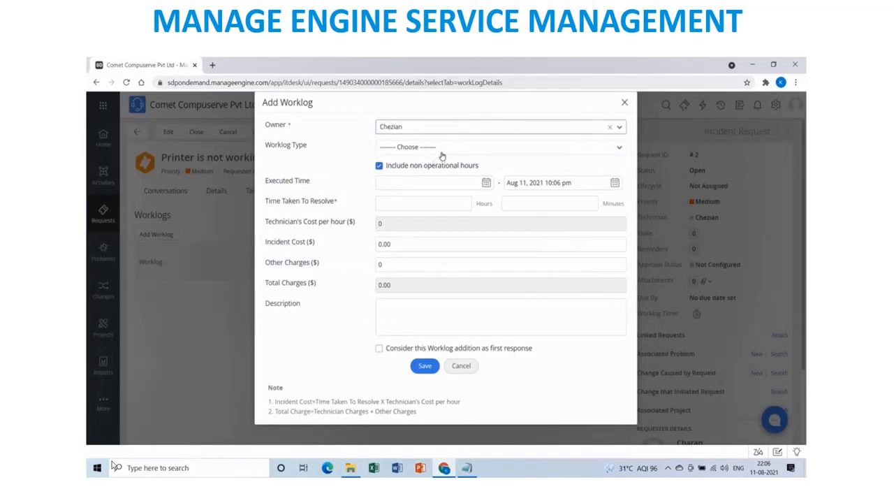
pyautogui.click(442, 148)
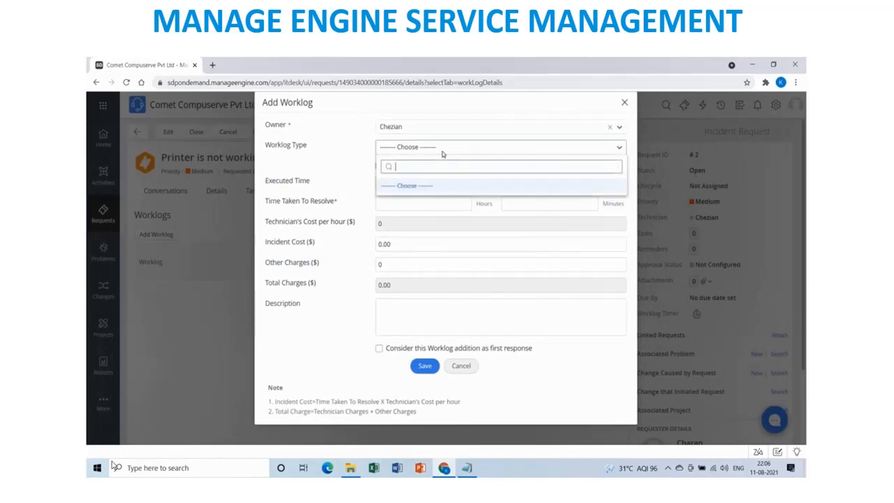
pyautogui.click(442, 148)
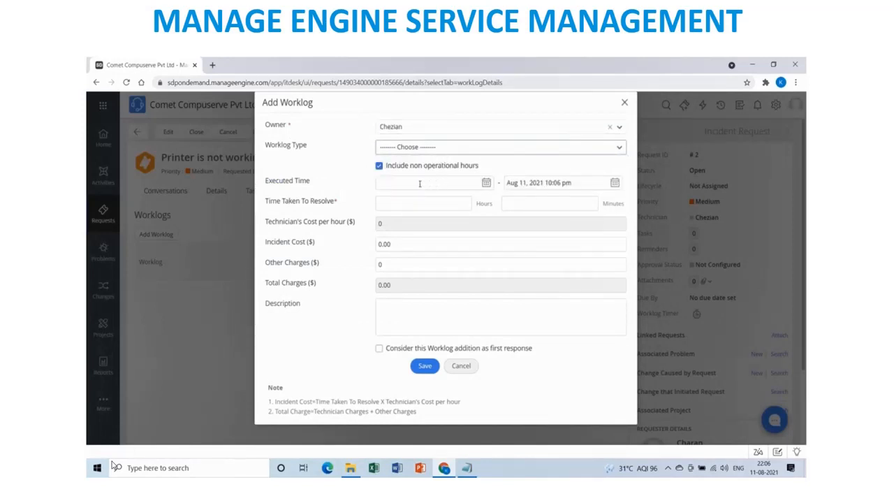
pyautogui.click(379, 167)
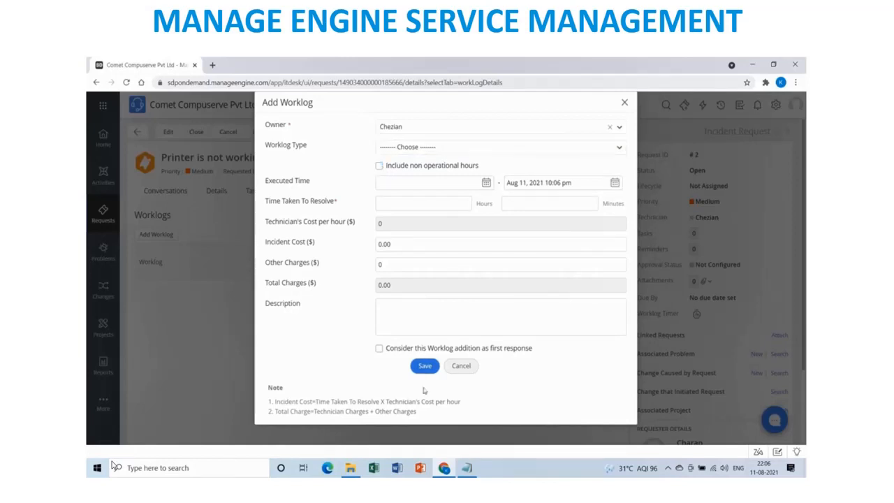
# Write a signed acknowledgement that the ticket was received, flag it as first response, and save.
pyautogui.click(413, 315)
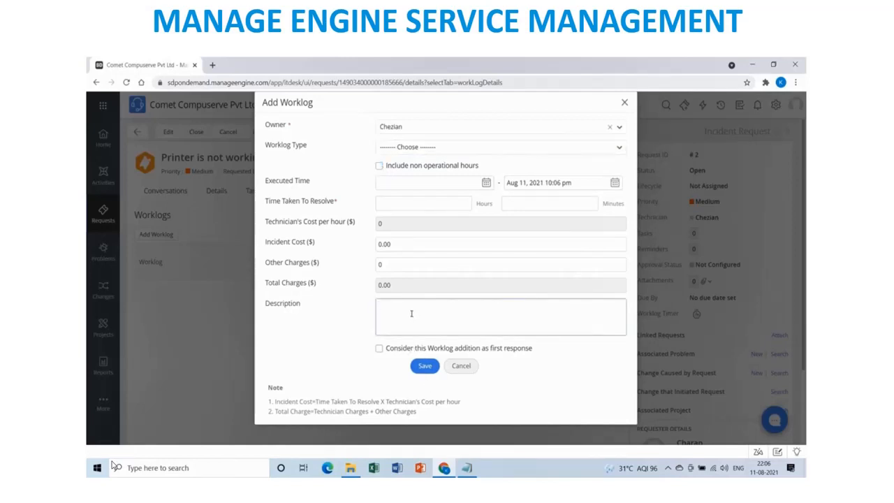
pyautogui.write('Hi Charan,')
pyautogui.press('Return')
pyautogui.press('Return')
pyautogui.write('Thanks for reaching the te')
pyautogui.write('ical support')
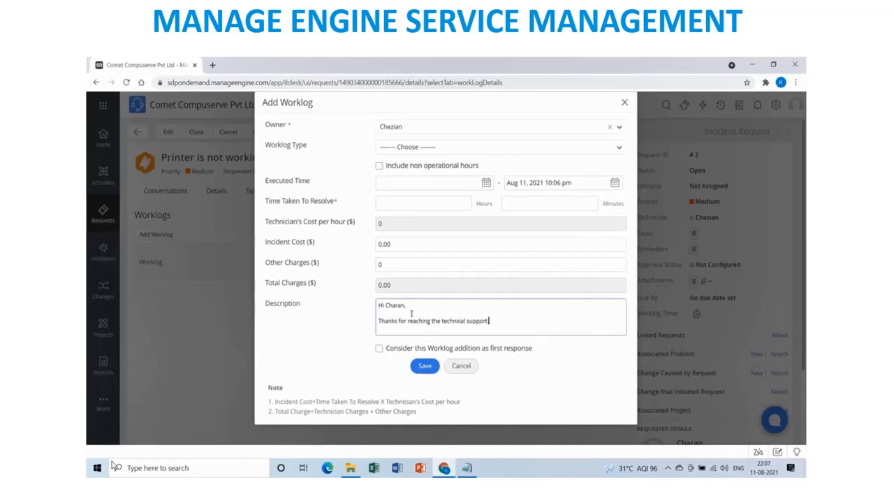
pyautogui.write('.')
pyautogui.press('Return')
pyautogui.press('Return')
pyautogui.write('We have received the ticket and  we will at')
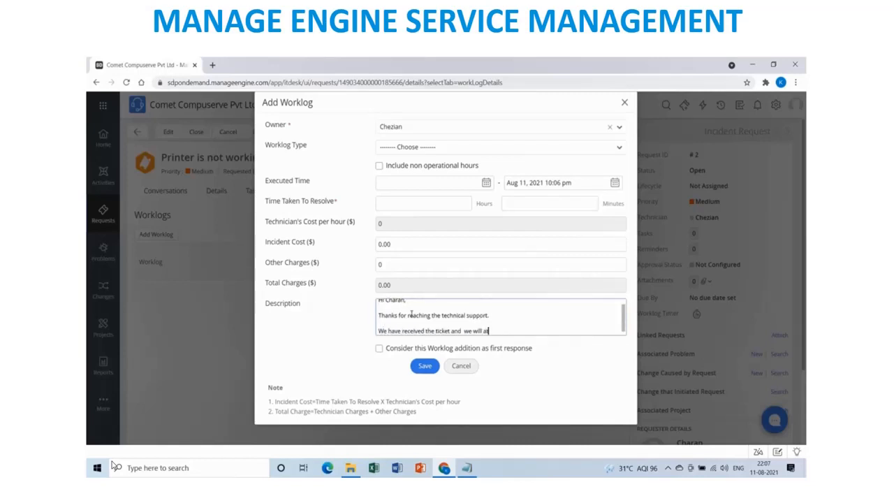
pyautogui.write('tend the issues ASAP and provid')
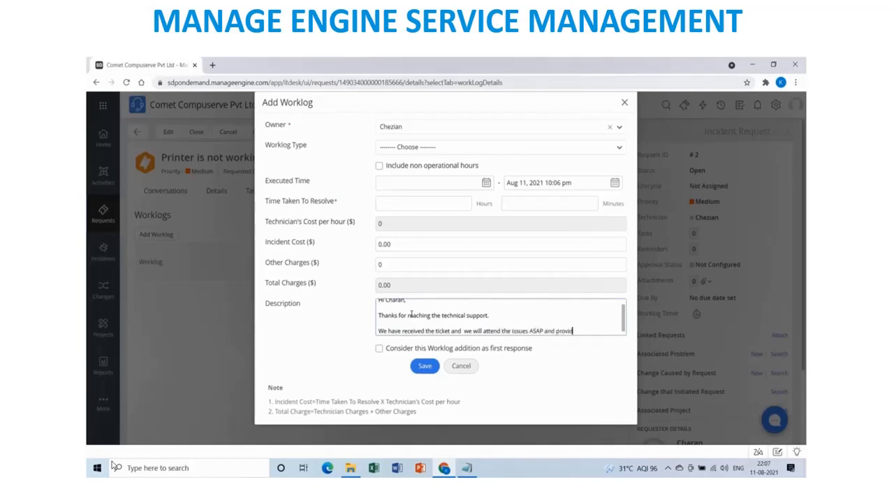
pyautogui.write('e the update.')
pyautogui.press('Return')
pyautogui.write('Re')
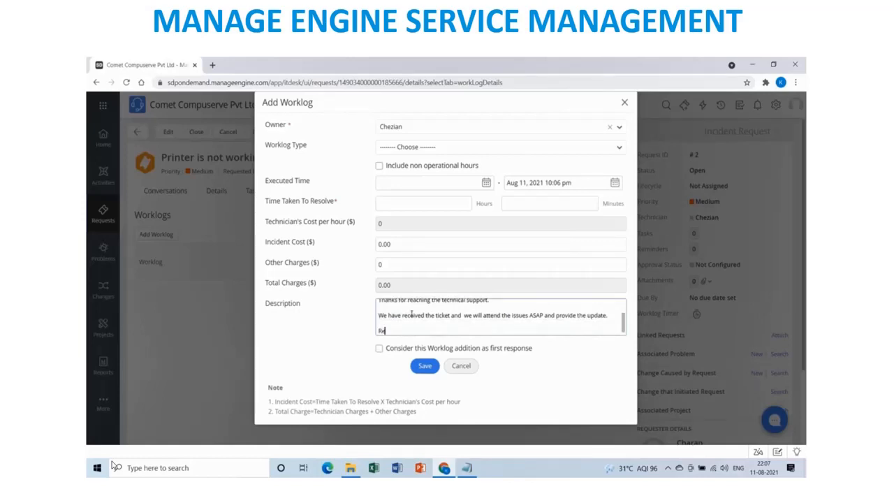
pyautogui.write('gards')
pyautogui.press('Return')
pyautogui.write('C')
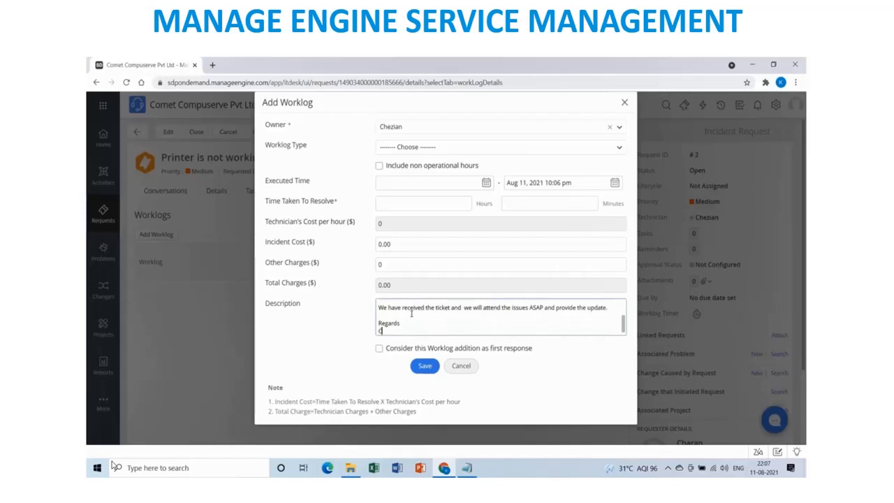
pyautogui.write('hezian')
pyautogui.click(379, 348)
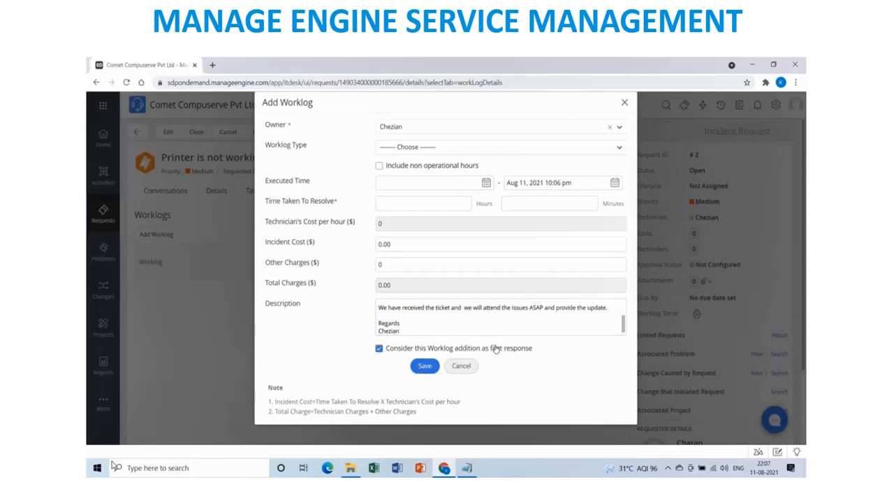
pyautogui.click(425, 367)
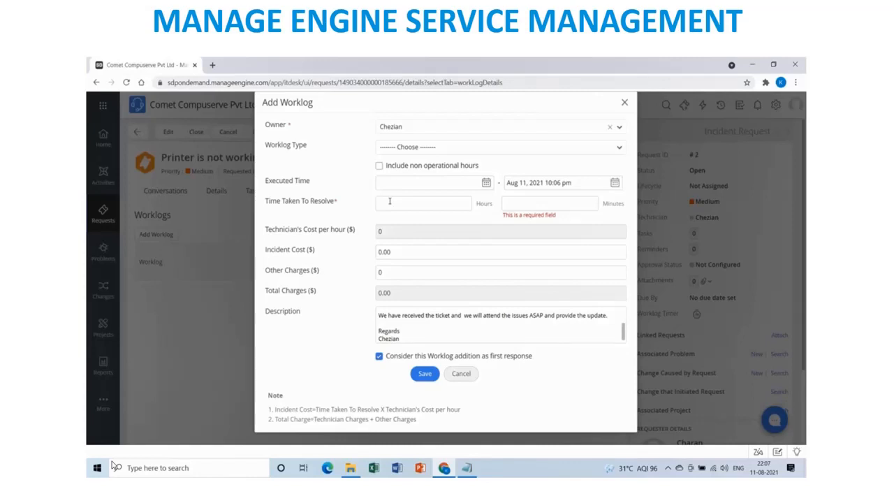
# Log 0 hours 10 minutes as time taken to resolve and save the worklog.
pyautogui.click(390, 201)
pyautogui.write('0')
pyautogui.click(585, 204)
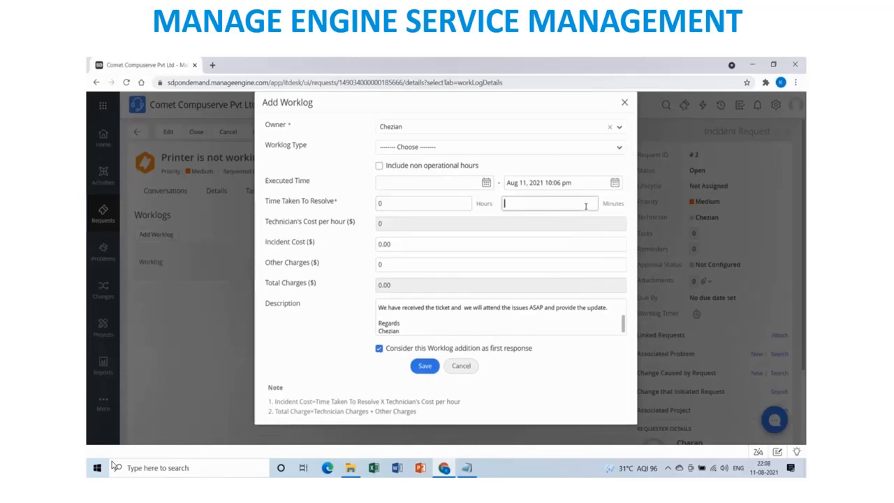
pyautogui.write('10')
pyautogui.click(425, 368)
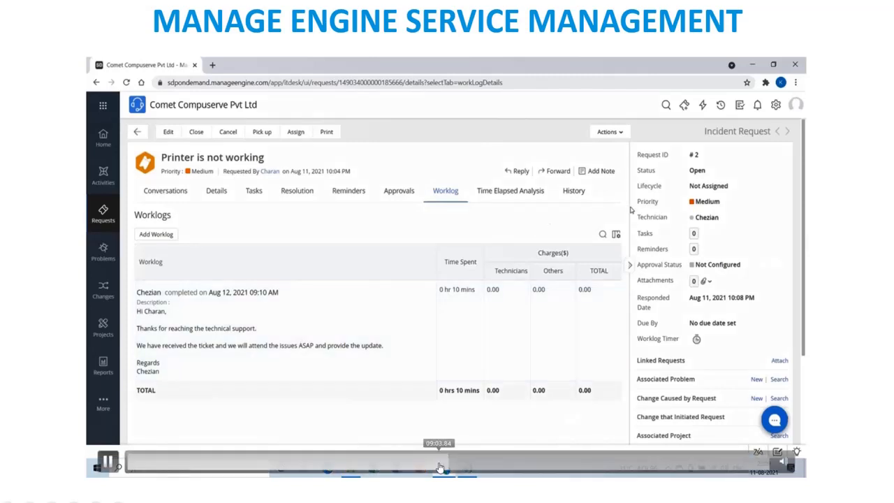
# Switch the status to On Hold and begin a comment reporting the physically damaged paper intake sensor.
pyautogui.click(708, 171)
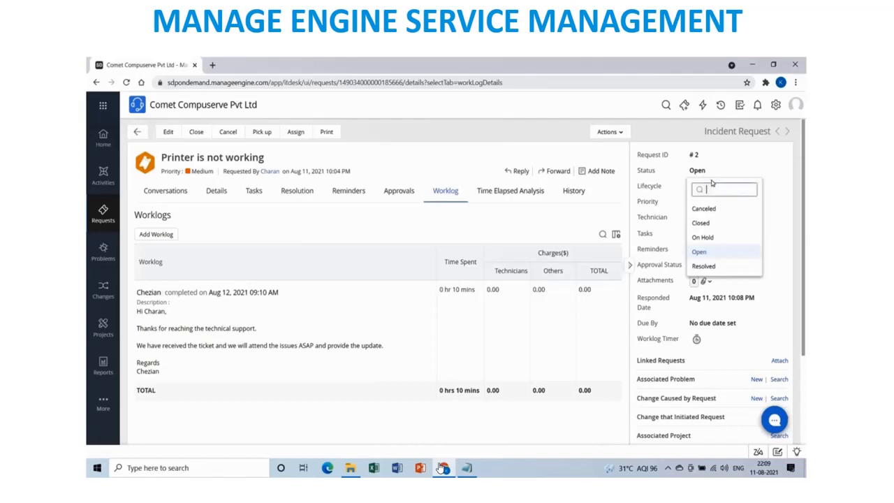
pyautogui.click(710, 238)
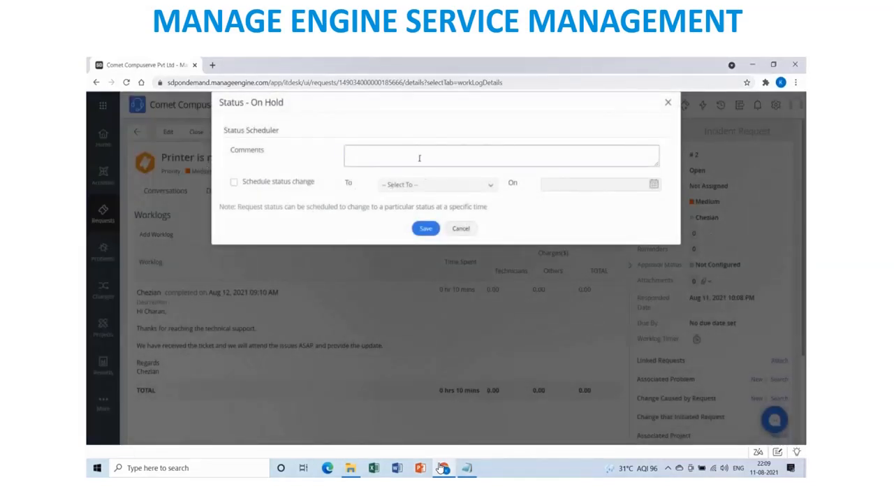
pyautogui.write('Hi Charan,')
pyautogui.press('Return')
pyautogui.press('Return')
pyautogui.write('We have verified the printer mentioned by you')
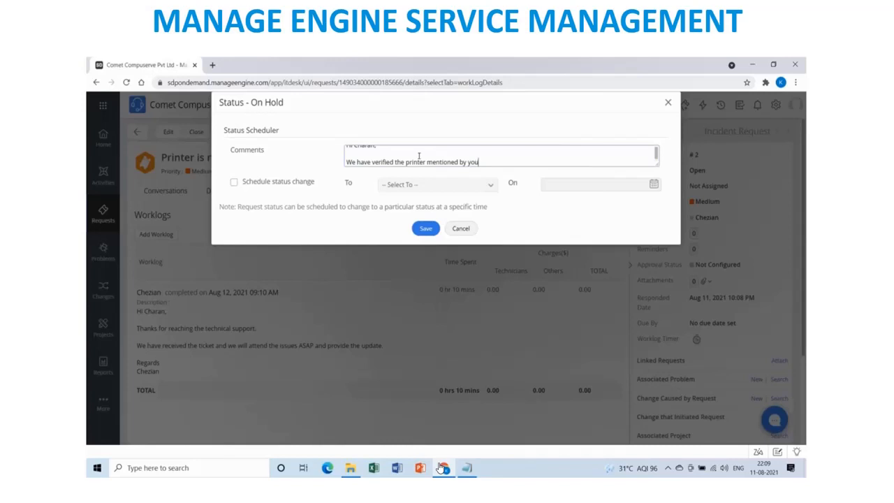
pyautogui.write(', we found that the paper imtake se')
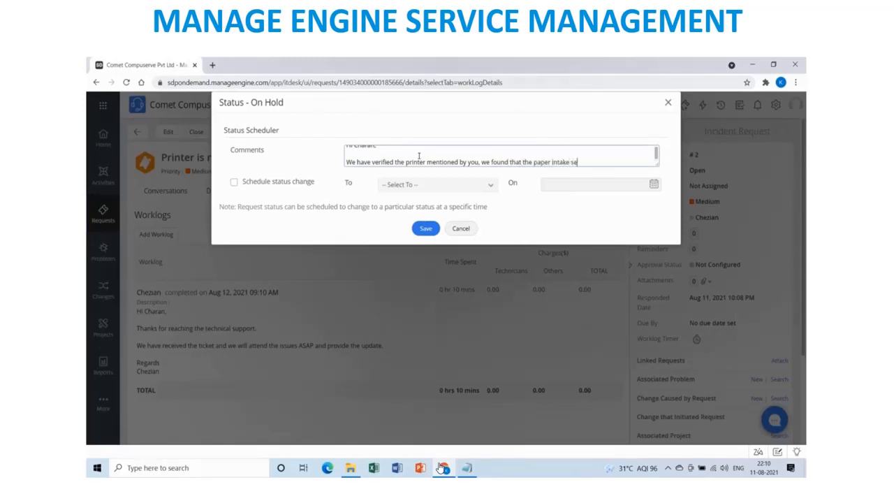
pyautogui.write('nsor')
pyautogui.write('is broken that is phys')
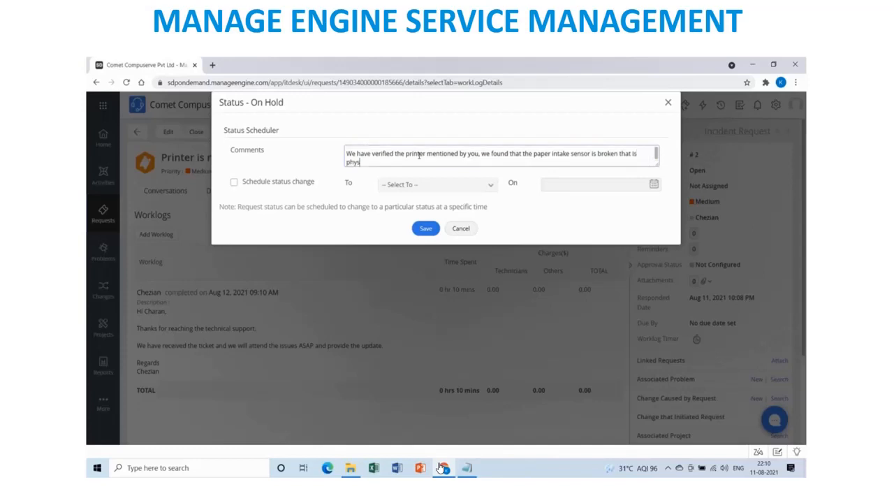
pyautogui.write('ically damaged')
# Add that a vendor ticket is raised, parts arrive within 4 hours, and updates will follow.
pyautogui.write('so we have raised')
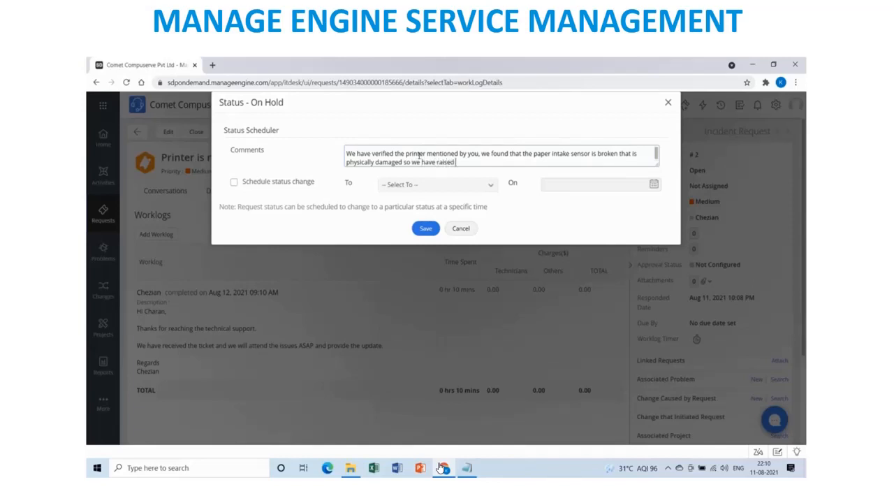
pyautogui.write(' a support')
pyautogui.press('BackSpace')
pyautogui.press('BackSpace')
pyautogui.press('BackSpace')
pyautogui.press('BackSpace')
pyautogui.write('port ticket with printer vendor. The')
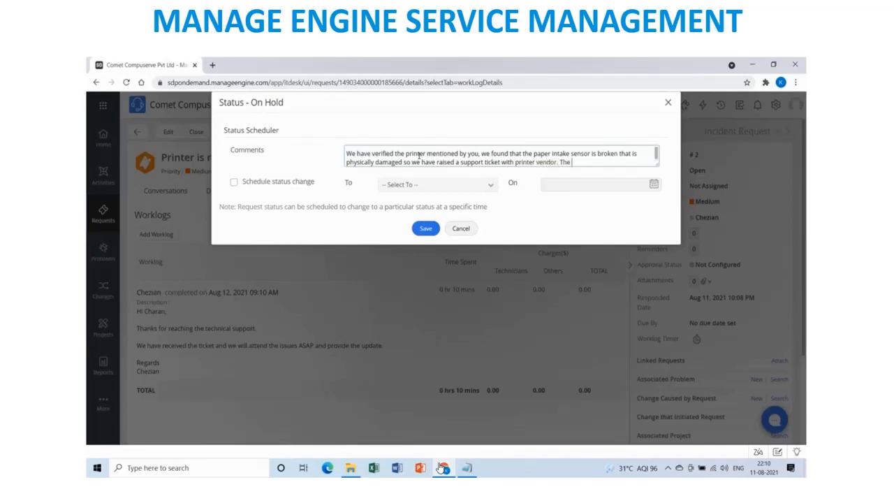
pyautogui.write(' Spare parts')
pyautogui.write('will be availble with')
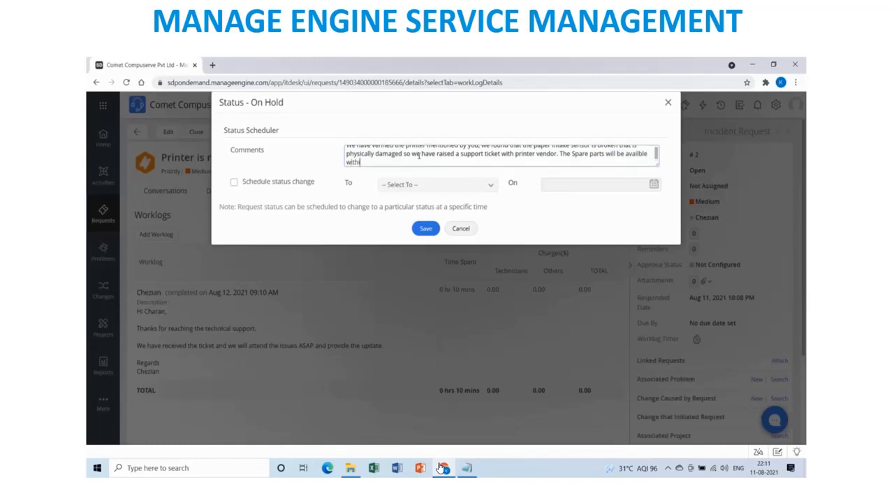
pyautogui.write(' in next 4 hours of time from the vendor.')
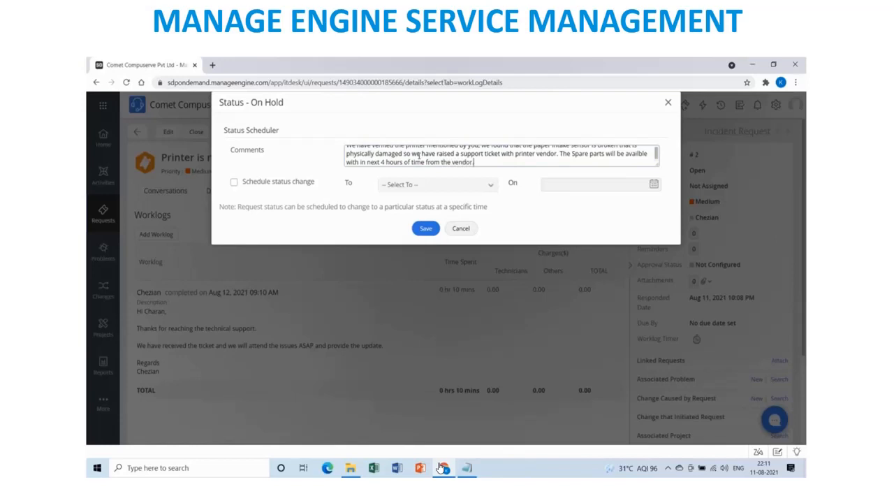
pyautogui.write(' Once avaialble we')
pyautogui.press('BackSpace')
pyautogui.press('BackSpace')
pyautogui.press('BackSpace')
pyautogui.write('able we will proceed wt')
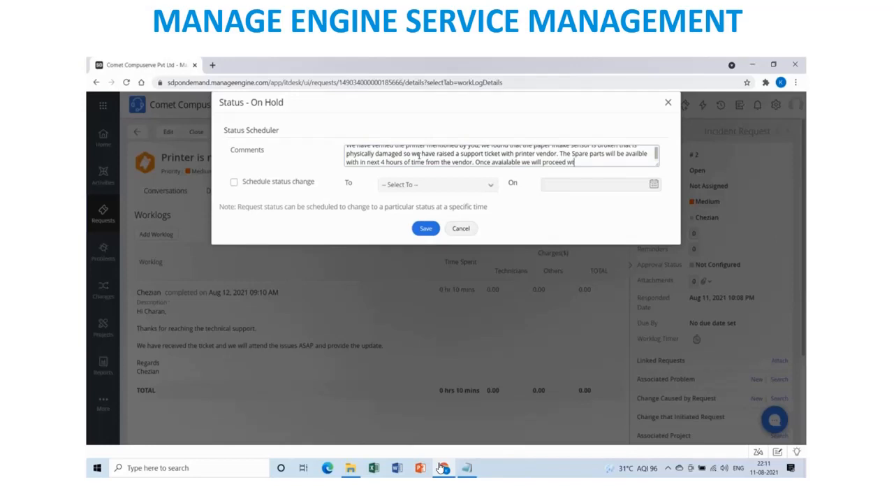
pyautogui.write('ith the replace')
pyautogui.write('met')
pyautogui.write('nt')
pyautogui.write('.')
pyautogui.press('Return')
pyautogui.write('Curre')
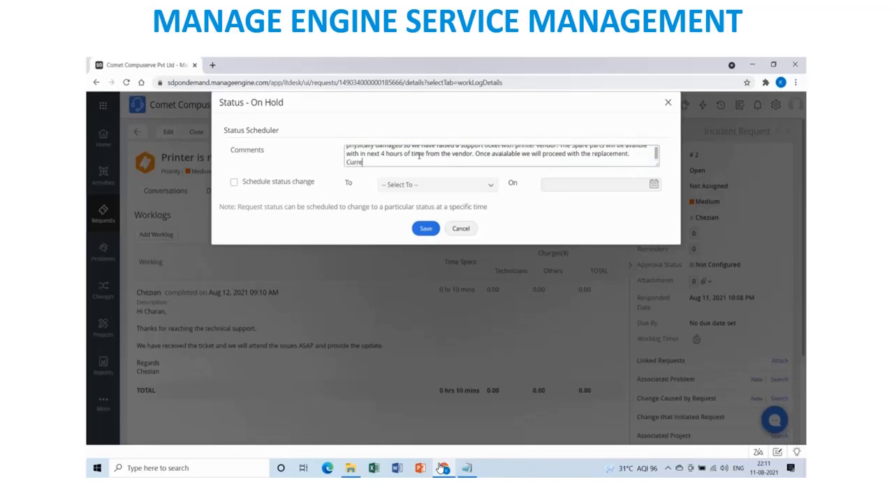
pyautogui.write('ntntly we are keeping the ticket on Hold')
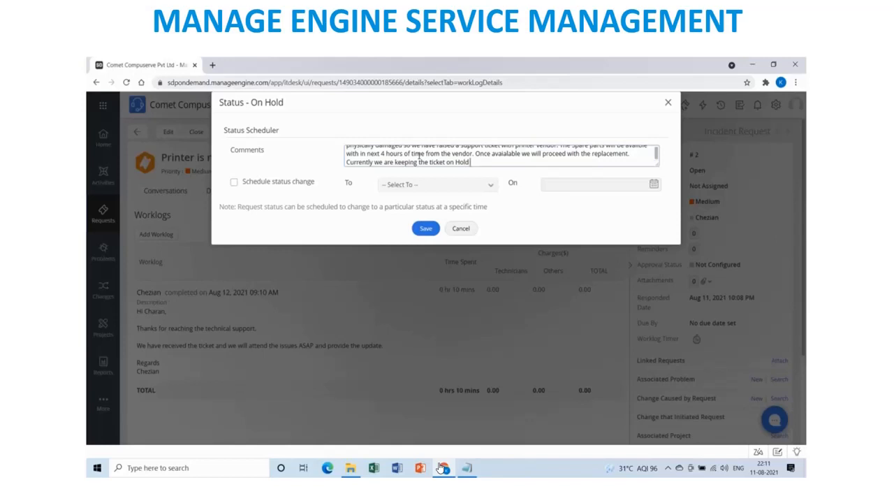
pyautogui.write(' , we will proceed')
pyautogui.write('after getting the')
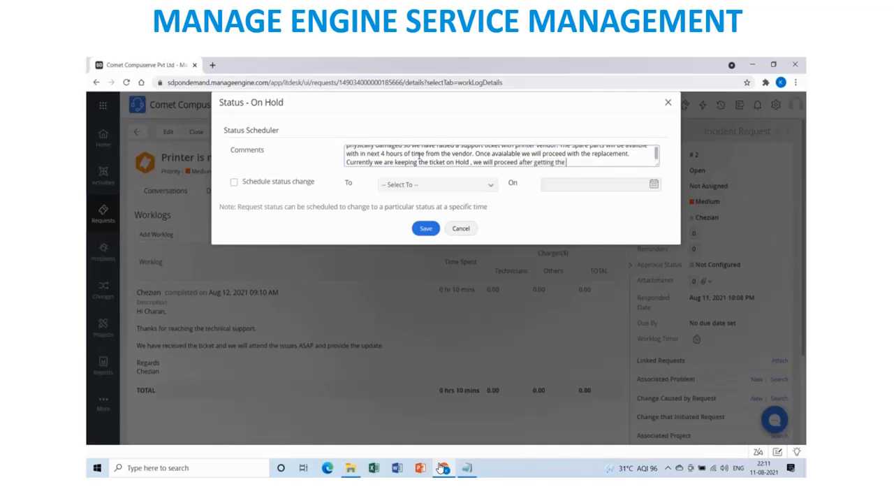
pyautogui.write(' Hardware, we will keep you update')
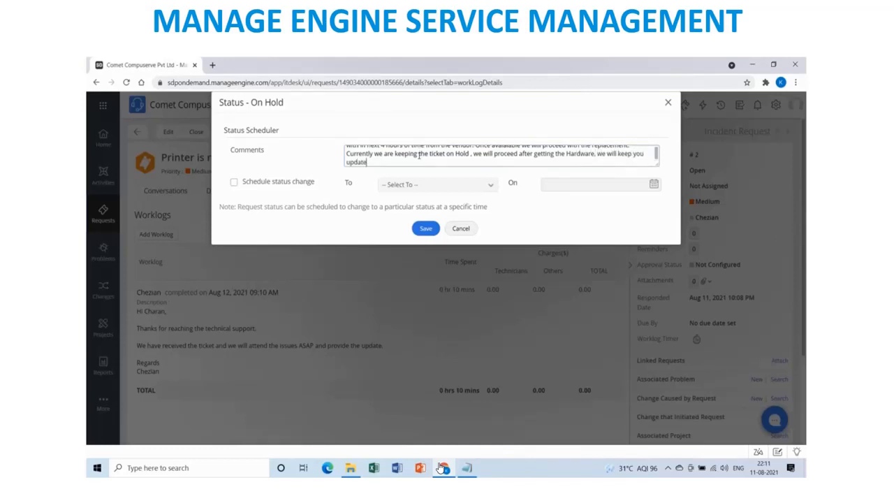
pyautogui.write('d.')
pyautogui.press('Return')
pyautogui.press('Return')
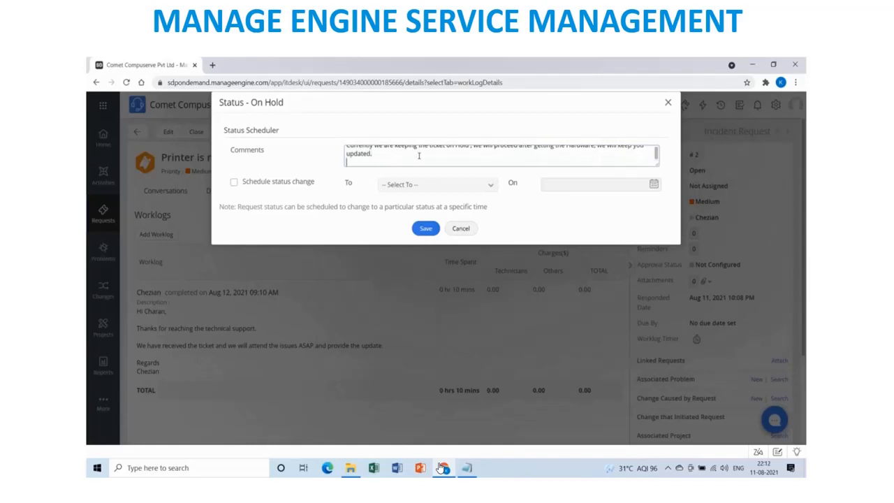
# Sign off the comment with the technician's name and schedule a status change back to Open.
pyautogui.write('Regards')
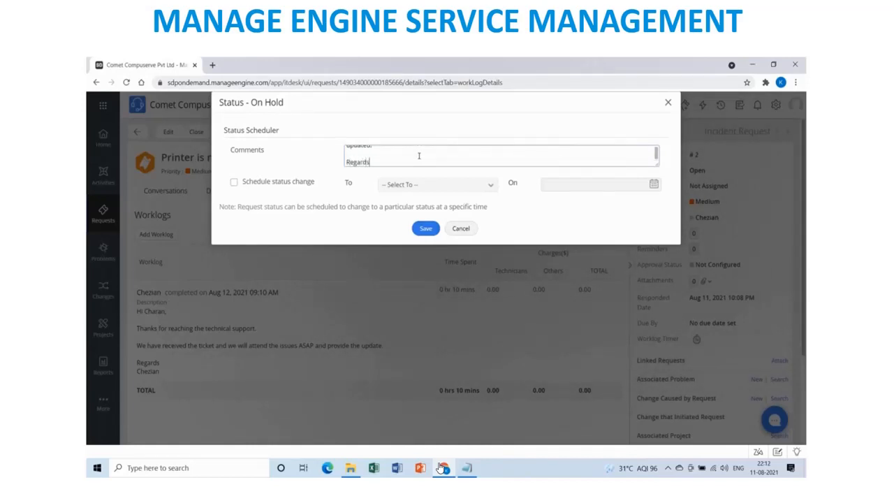
pyautogui.press('Return')
pyautogui.write('Chezian.')
pyautogui.click(234, 183)
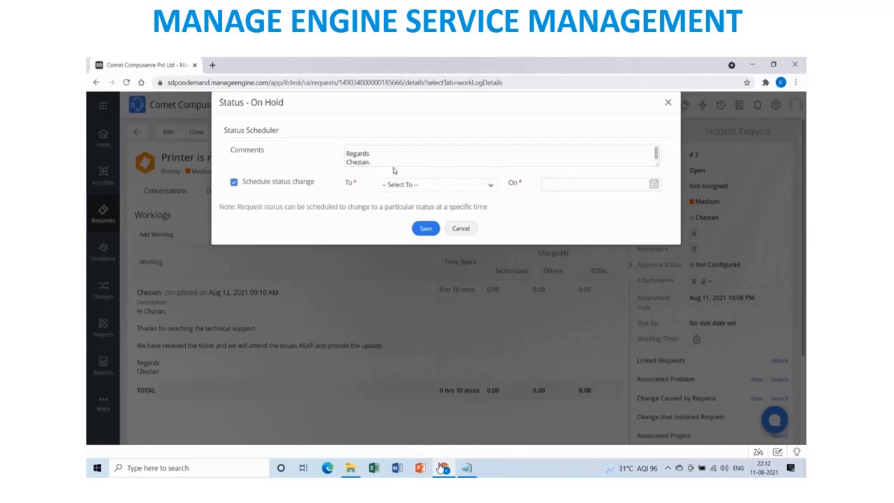
pyautogui.click(489, 185)
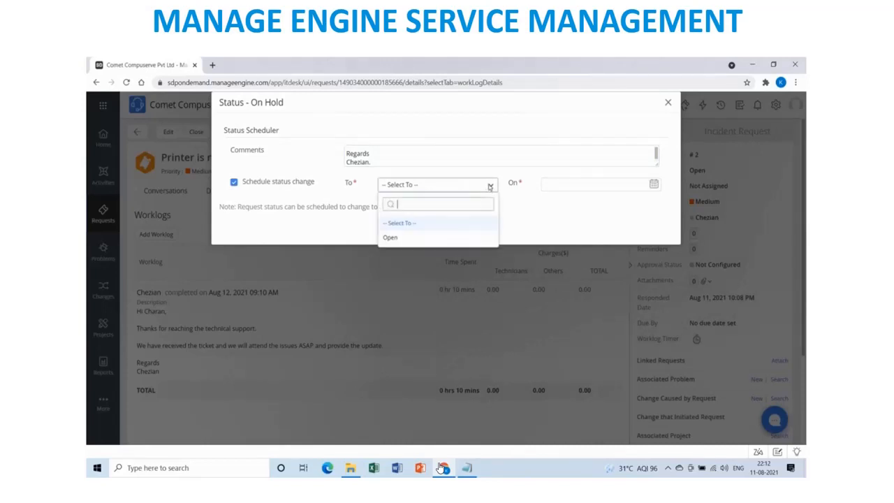
pyautogui.click(418, 239)
# Schedule the change for Aug 11, 2021 at 11:59 pm and save the On Hold status.
pyautogui.click(570, 189)
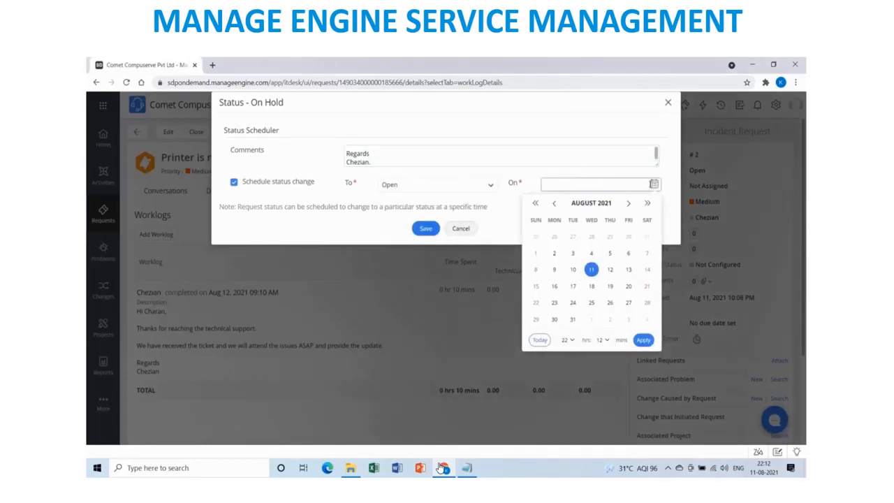
pyautogui.click(592, 271)
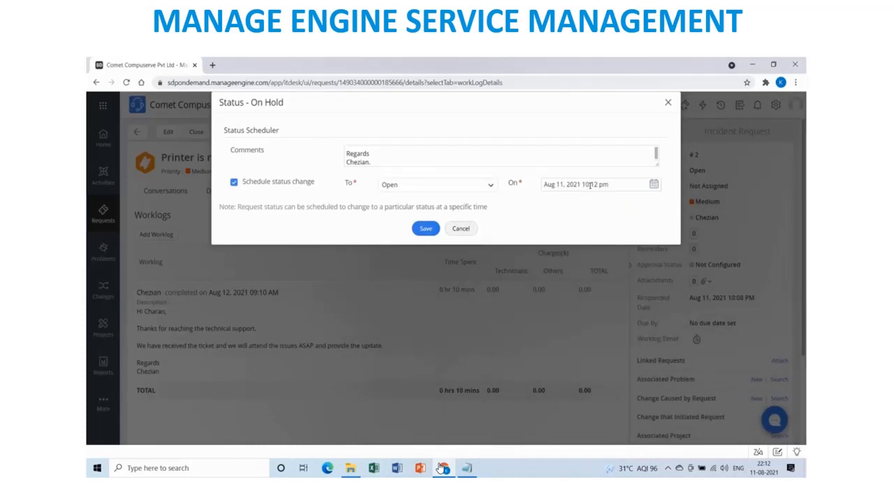
pyautogui.click(590, 185)
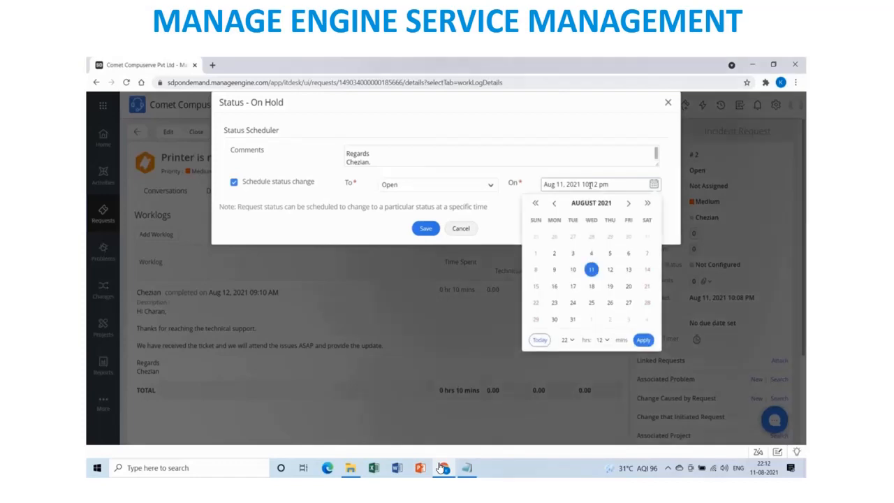
pyautogui.click(574, 342)
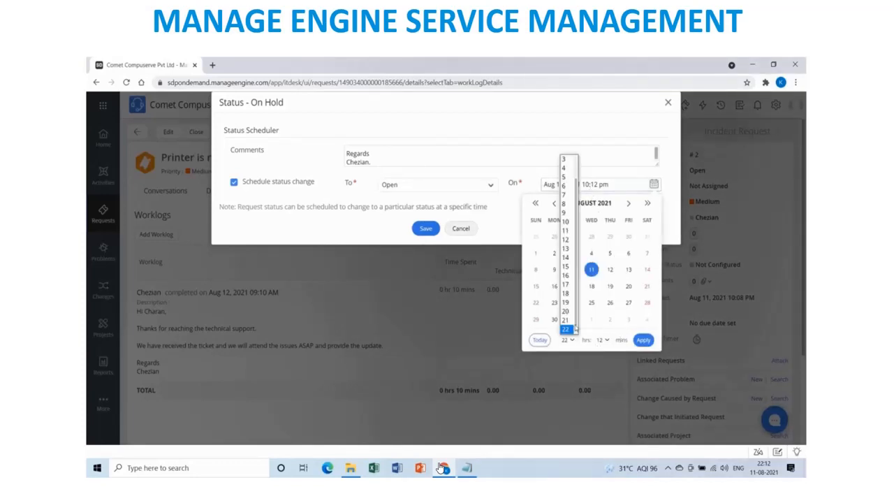
pyautogui.moveTo(577, 322); pyautogui.dragTo(579, 330)
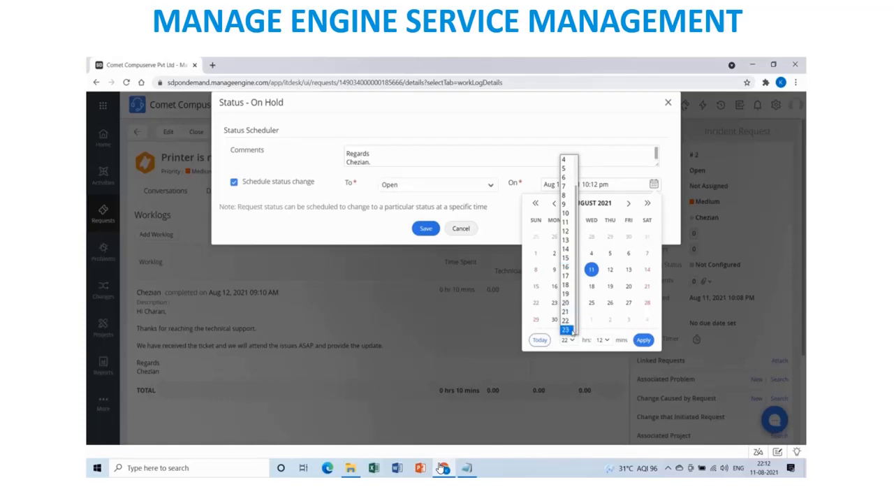
pyautogui.click(573, 331)
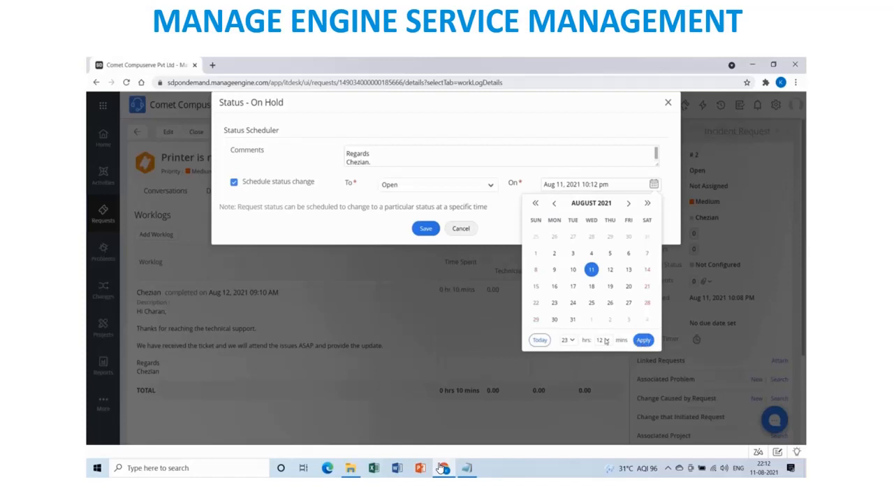
pyautogui.click(605, 340)
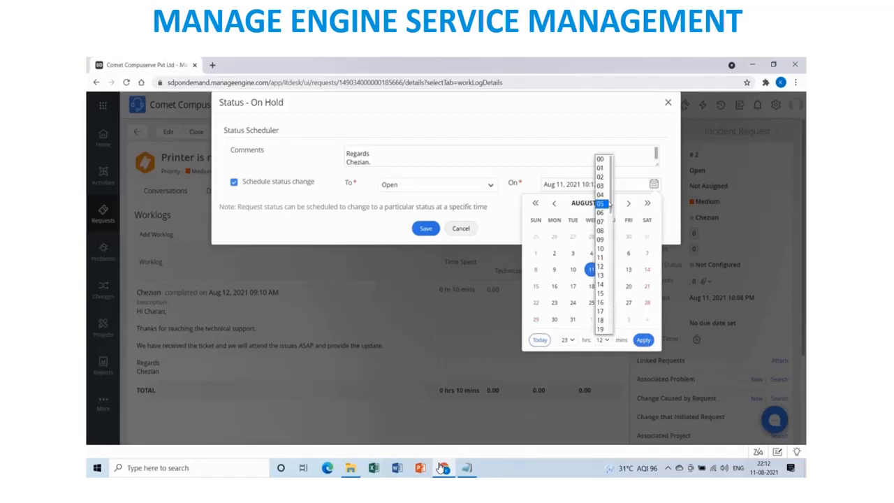
pyautogui.moveTo(610, 201); pyautogui.dragTo(613, 335)
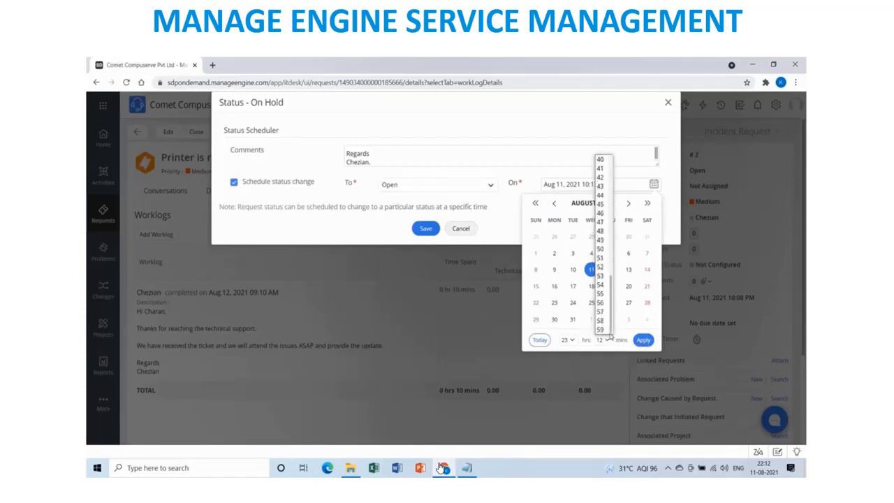
pyautogui.click(604, 331)
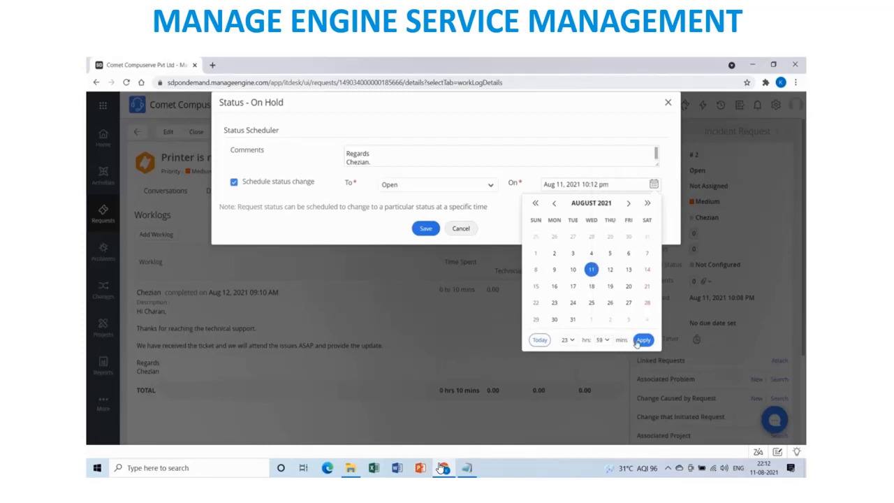
pyautogui.click(644, 340)
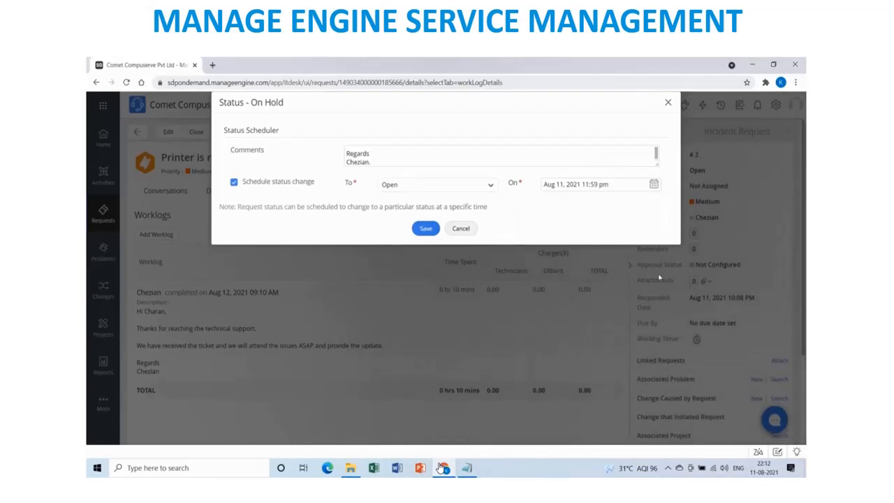
pyautogui.click(426, 229)
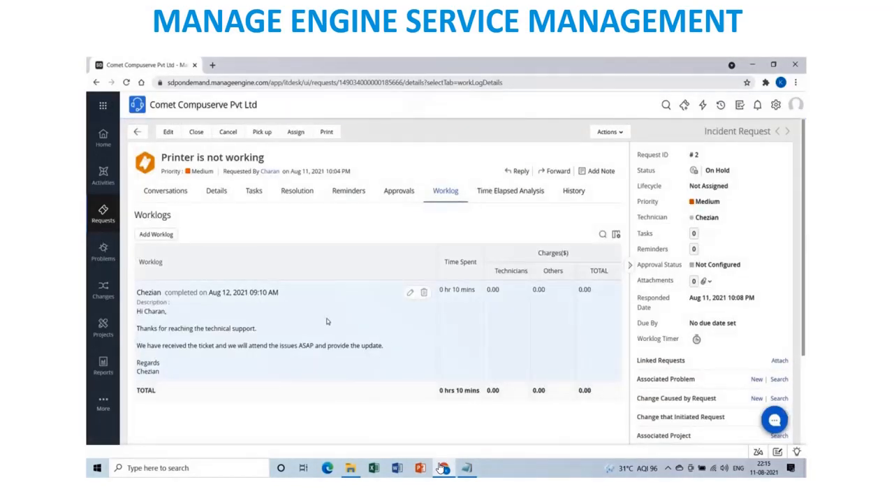
# Scroll down and show the conversation thread of request #2, 'Printer is not working'.
pyautogui.scroll(-2, 327, 323)
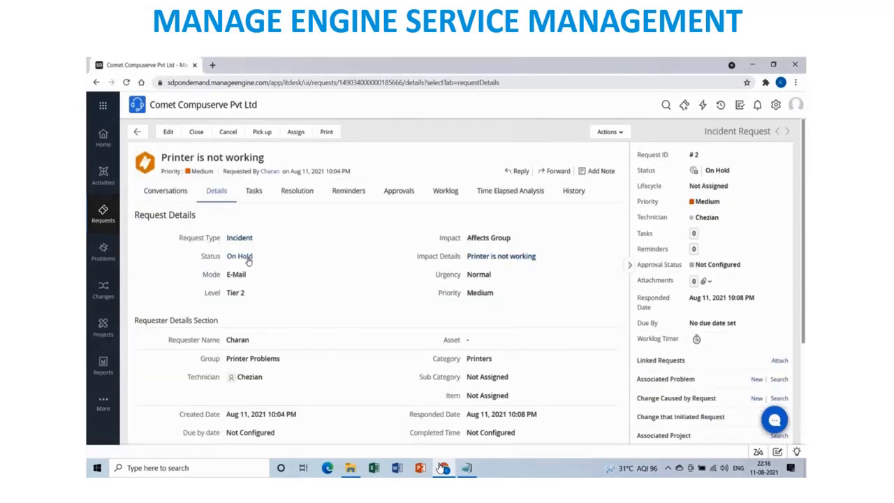
pyautogui.click(178, 197)
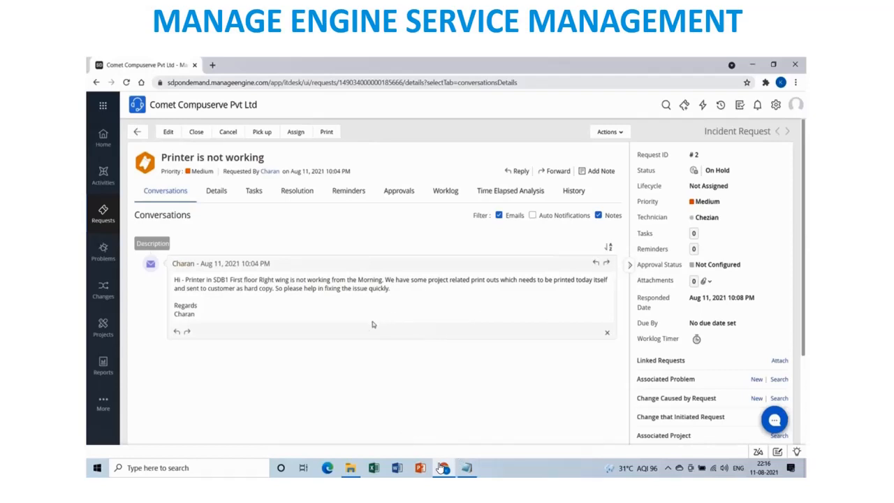
pyautogui.click(619, 133)
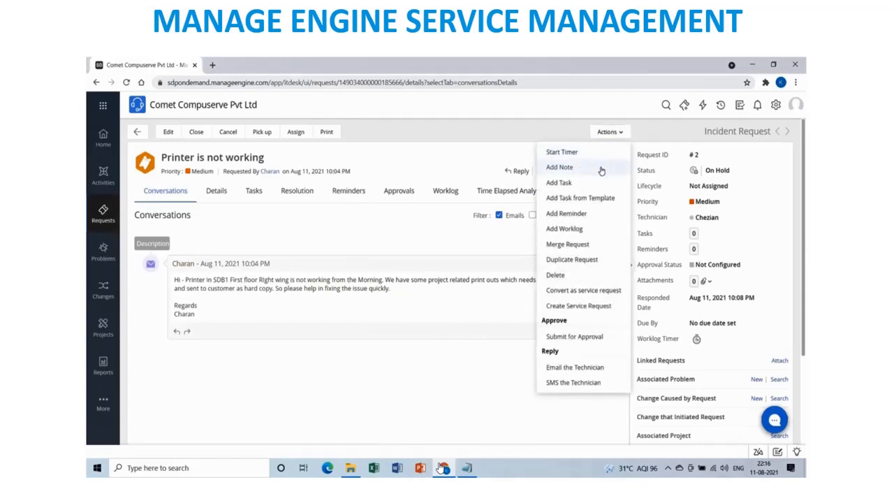
pyautogui.click(401, 250)
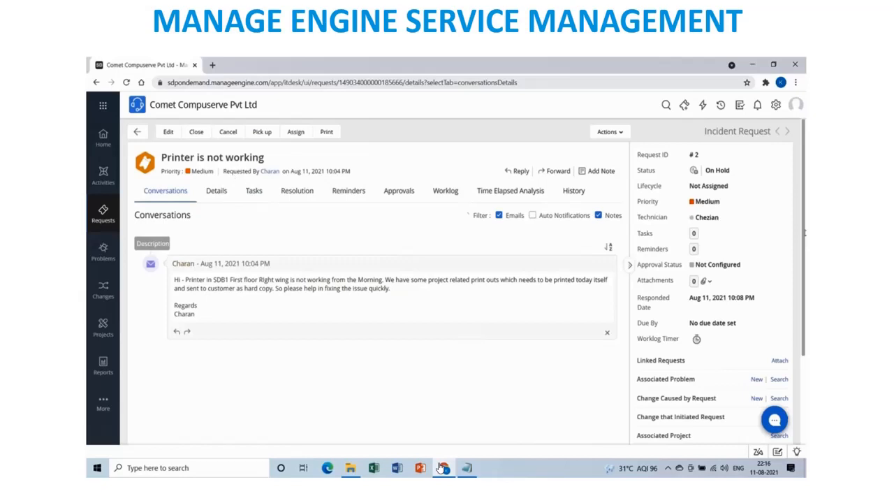
pyautogui.click(731, 175)
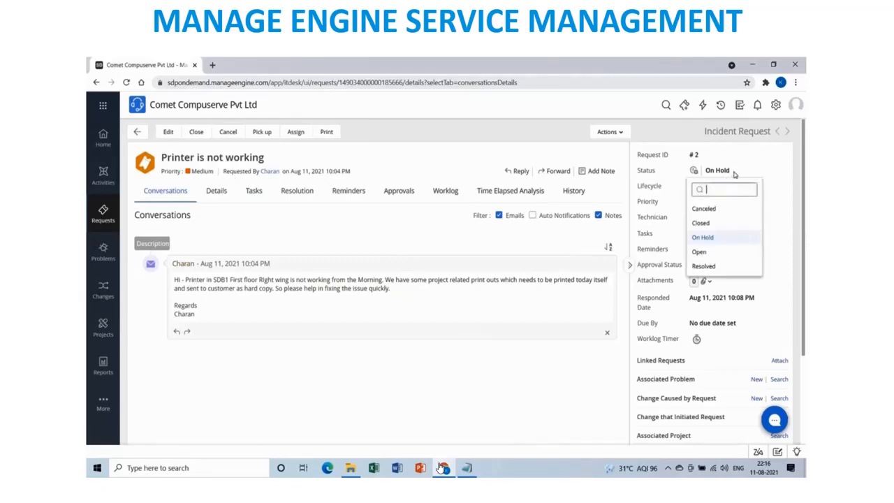
pyautogui.click(704, 267)
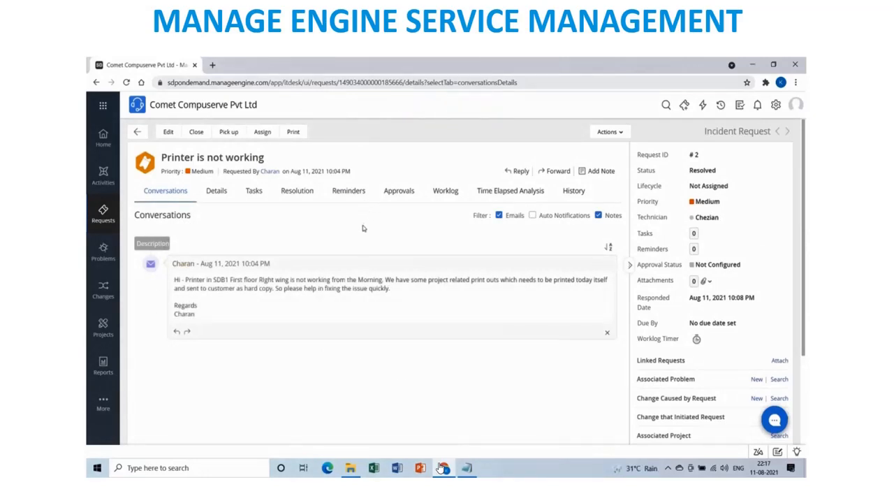
# Write a resolution saying the parts were replaced and a test print taken, and resolving the incident.
pyautogui.click(293, 194)
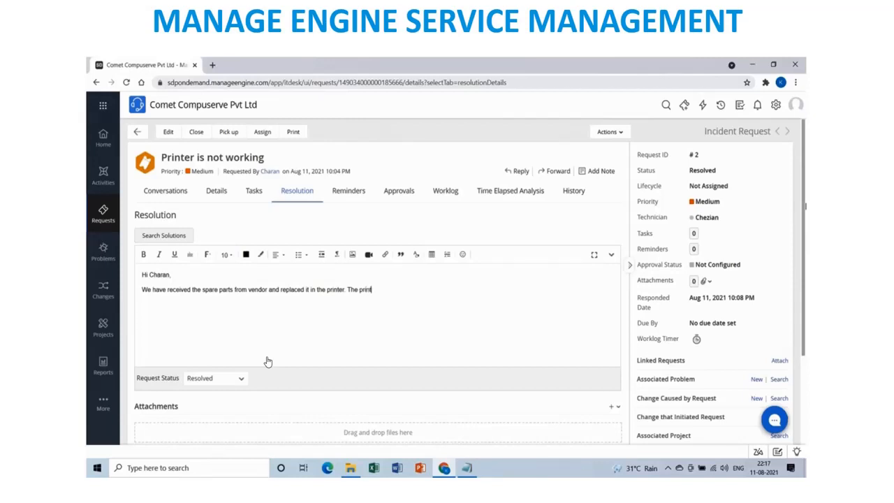
pyautogui.write('fine and we have take')
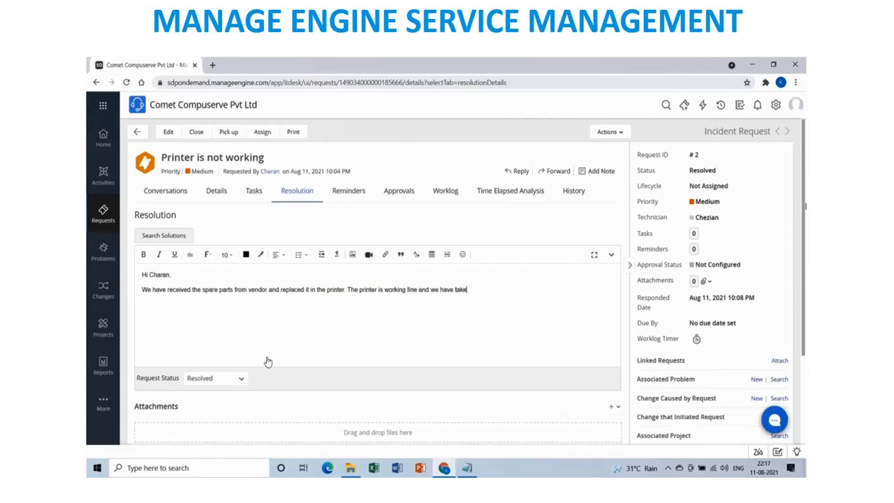
pyautogui.write('n the test print also. ')
pyautogui.write('Please che')
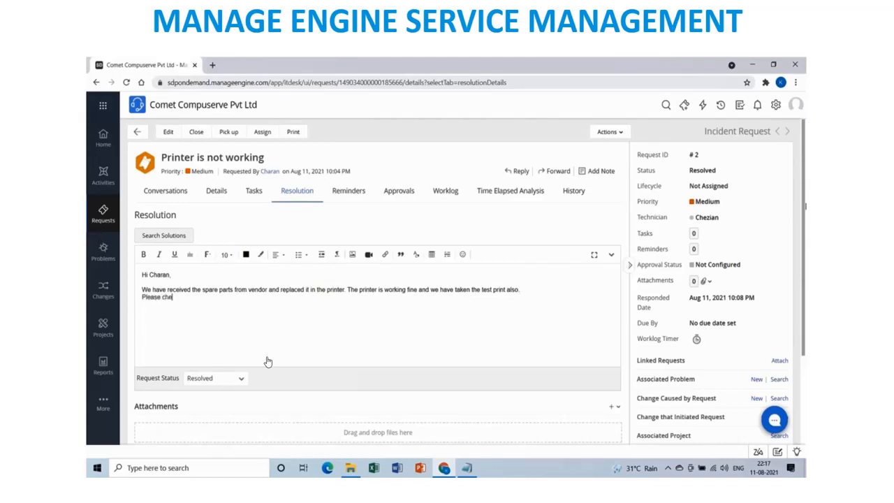
pyautogui.write('ck from your side and let us know if yo')
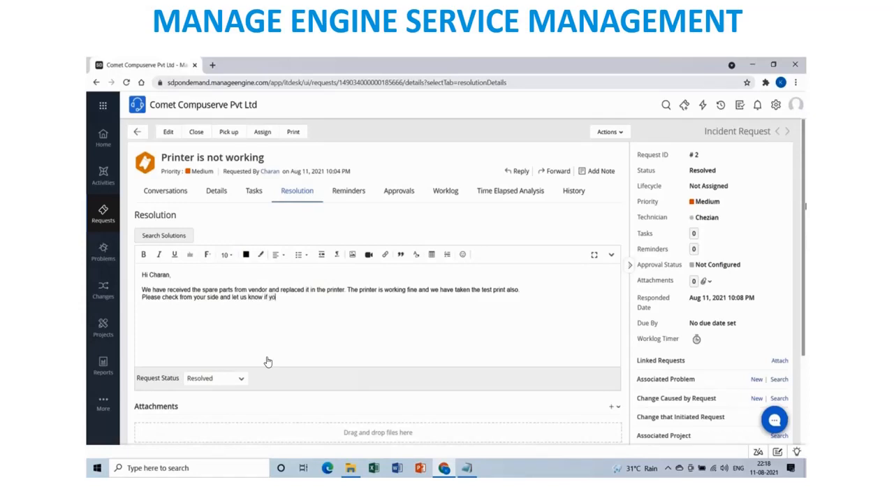
pyautogui.write('u face any other issues')
pyautogui.write('.')
pyautogui.press('Return')
pyautogui.write('Based')
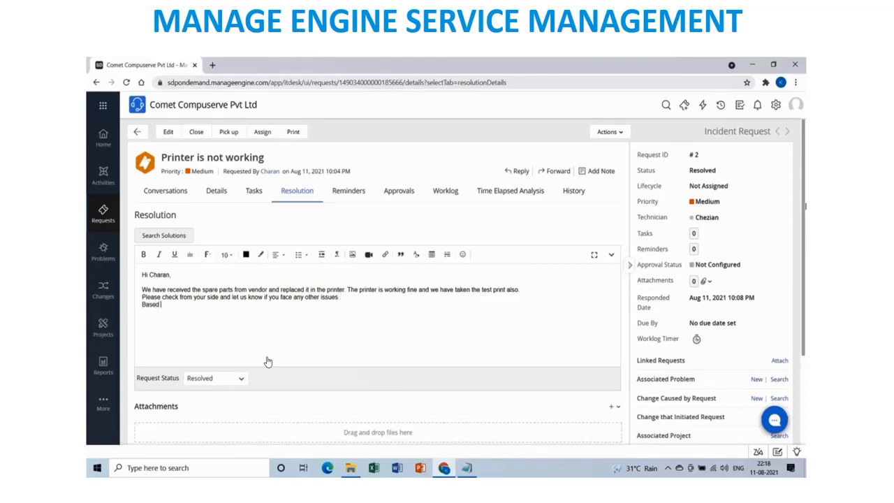
pyautogui.write(' on tour telephonic conversation and confirmation')
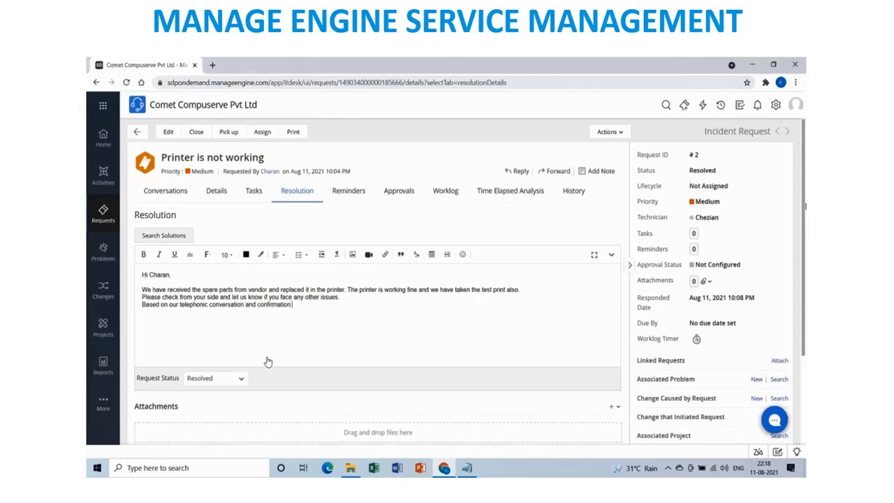
pyautogui.write(' i am Resolving this incident fro')
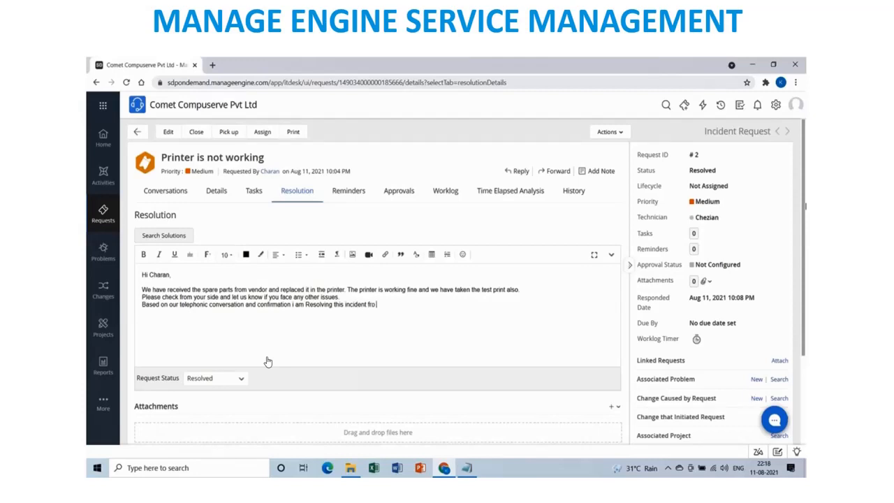
pyautogui.write('m our side.  ')
pyautogui.write('Plaease')
# Fix the 'Please' typo and add the further-support offer, group mail ID, Vnet number and sign-off.
pyautogui.press('BackSpace')
pyautogui.press('BackSpace')
pyautogui.press('BackSpace')
pyautogui.write('ease')
pyautogui.press('BackSpace')
pyautogui.press('BackSpace')
pyautogui.press('BackSpace')
pyautogui.press('BackSpace')
pyautogui.press('BackSpace')
pyautogui.press('BackSpace')
pyautogui.write('ease feel free to reach u')
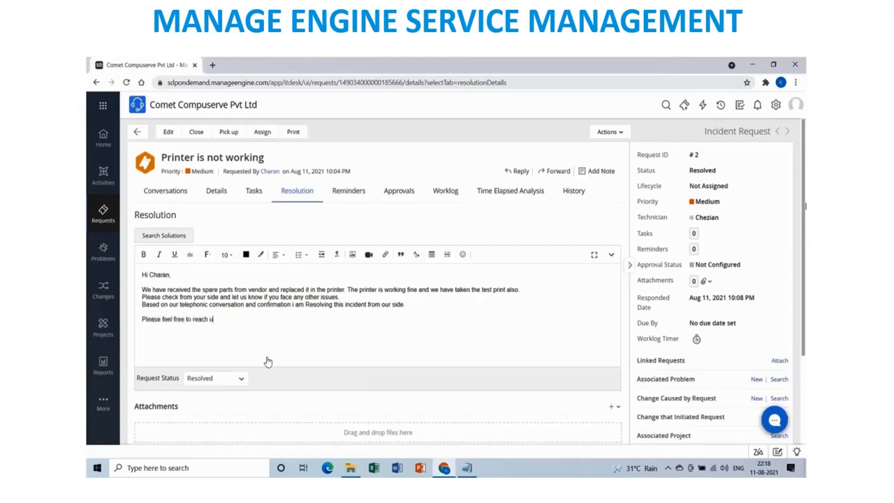
pyautogui.write('s for further support / clarifications')
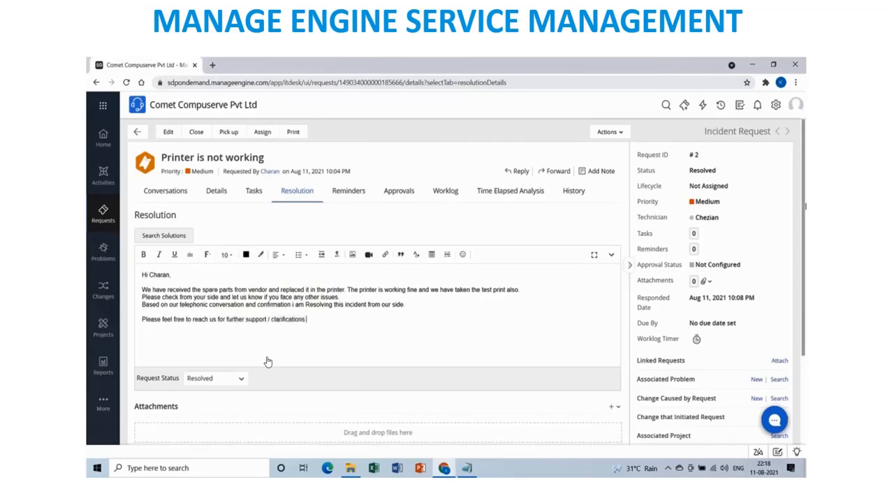
pyautogui.write(' o')
pyautogui.write('n this')
pyautogui.write('You can reach ')
pyautogui.write('our group mail')
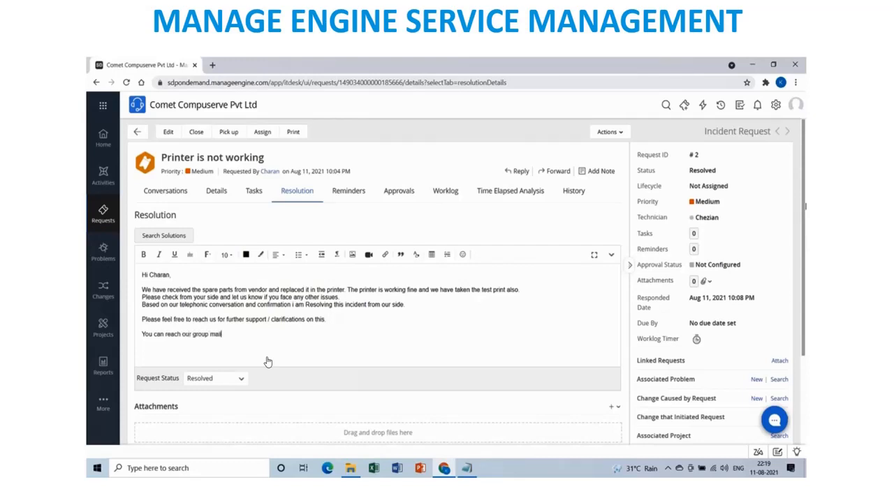
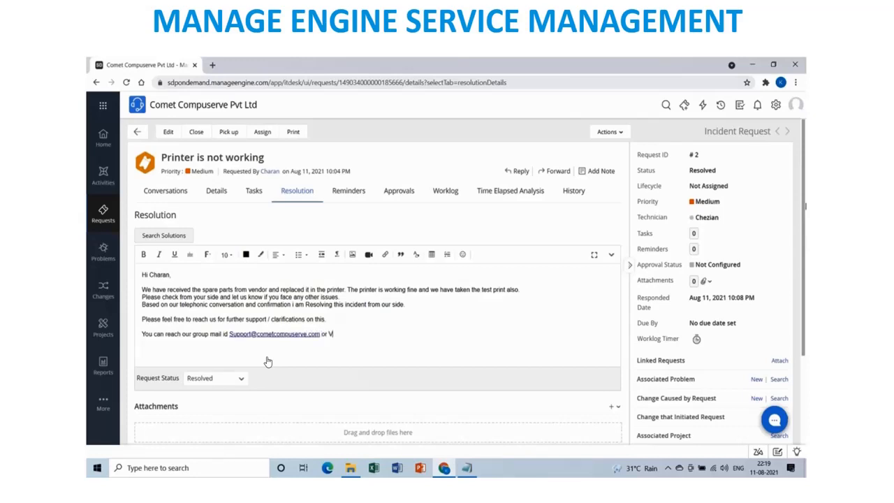
pyautogui.write('net')
pyautogui.write(' : 44444')
pyautogui.write('Regards')
pyautogui.write('Chezian')
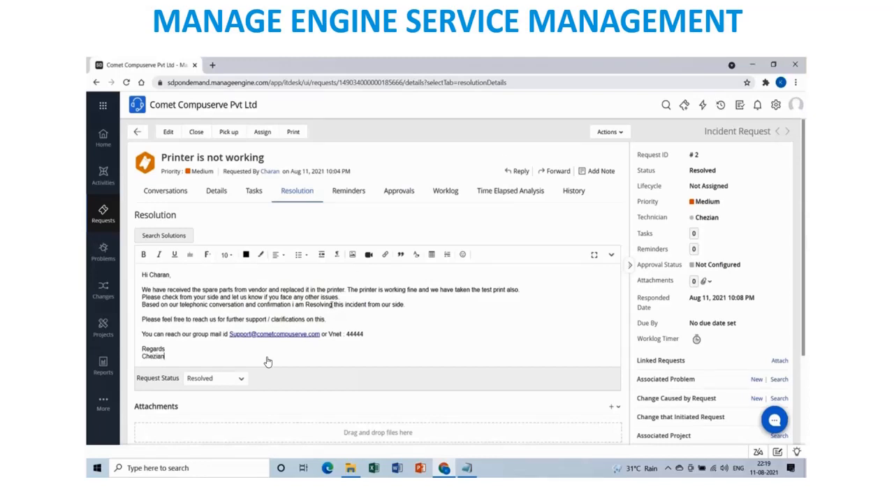
# Save the resolution so it appears submitted on request #2.
pyautogui.scroll(-2, 335, 300)
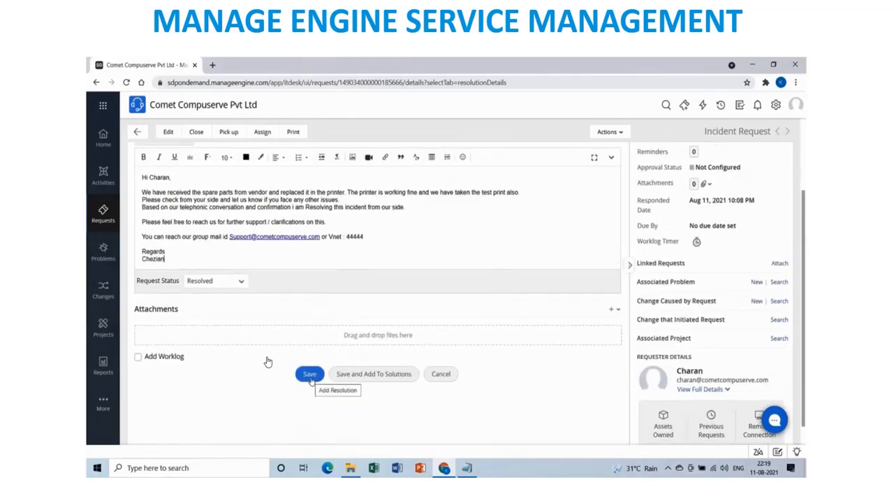
pyautogui.click(311, 378)
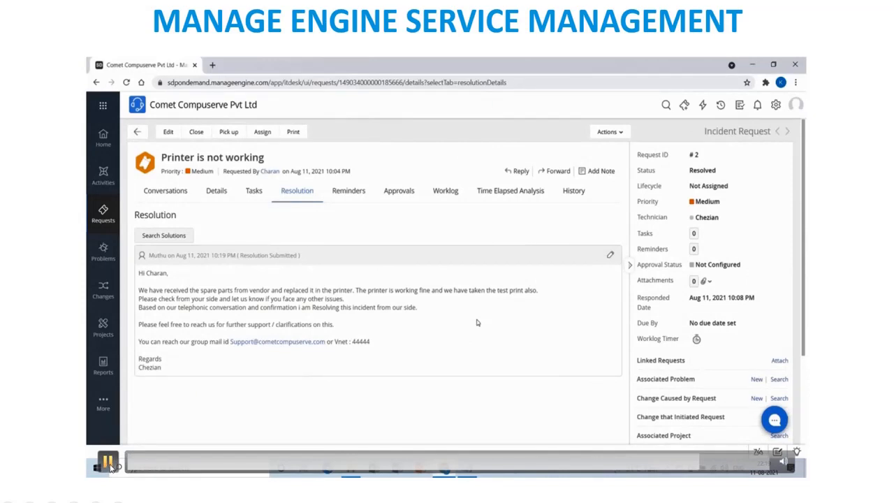
pyautogui.click(109, 467)
# Fill the Close Request form with a closing comment ending 'support.' and closure code Success.
pyautogui.click(107, 467)
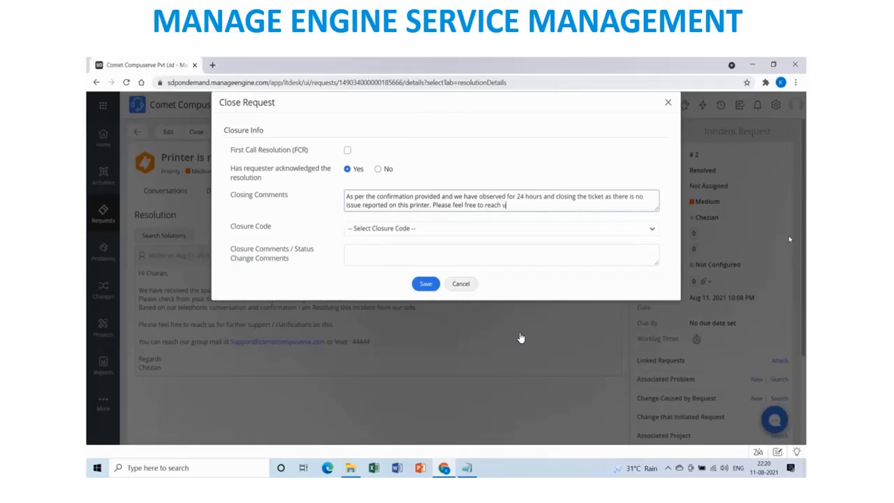
pyautogui.write('support.')
pyautogui.click(593, 230)
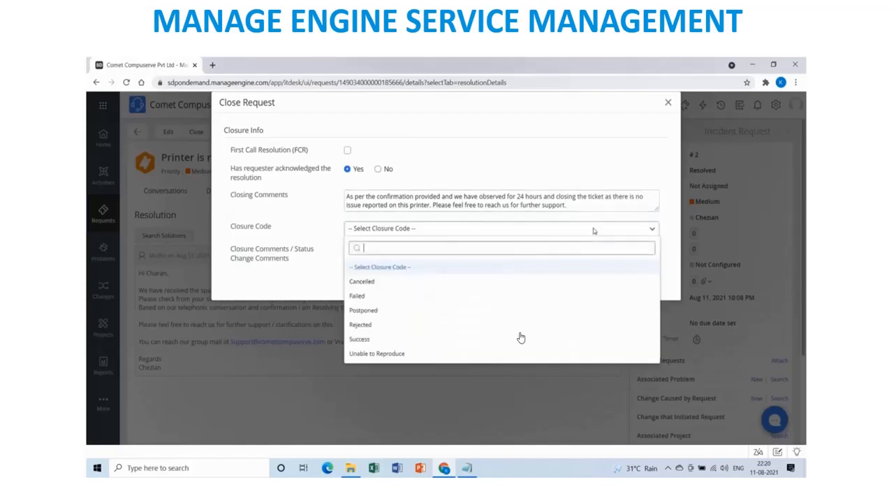
pyautogui.click(383, 338)
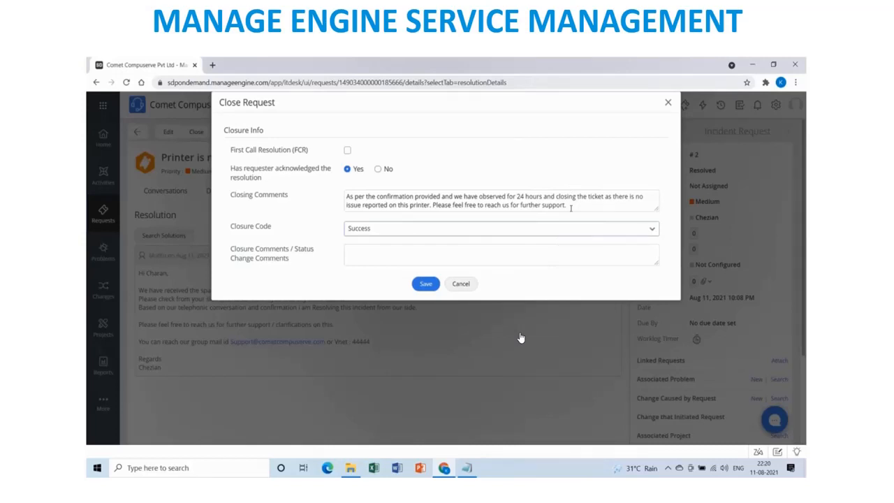
# Copy the closing comment into Status Change Comments and save, closing request #2.
pyautogui.moveTo(570, 208); pyautogui.dragTo(334, 199)
pyautogui.hotkey('ctrl', 'c')
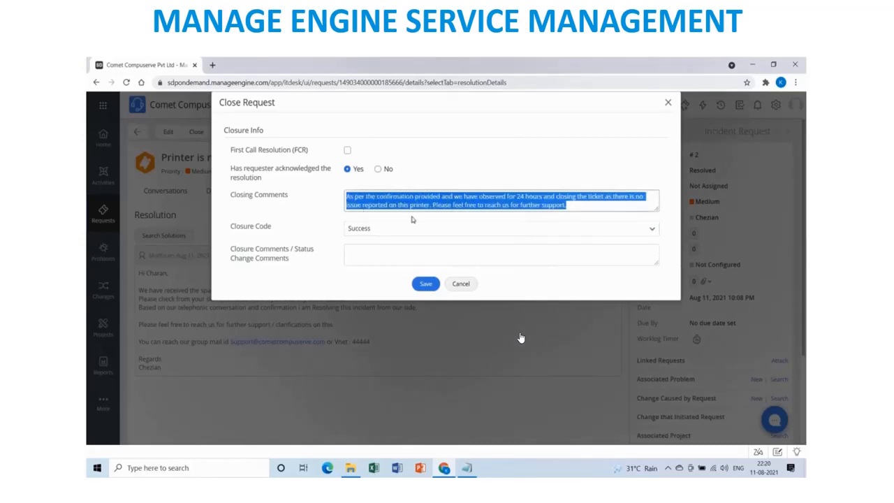
pyautogui.click(438, 260)
pyautogui.hotkey('ctrl', 'v')
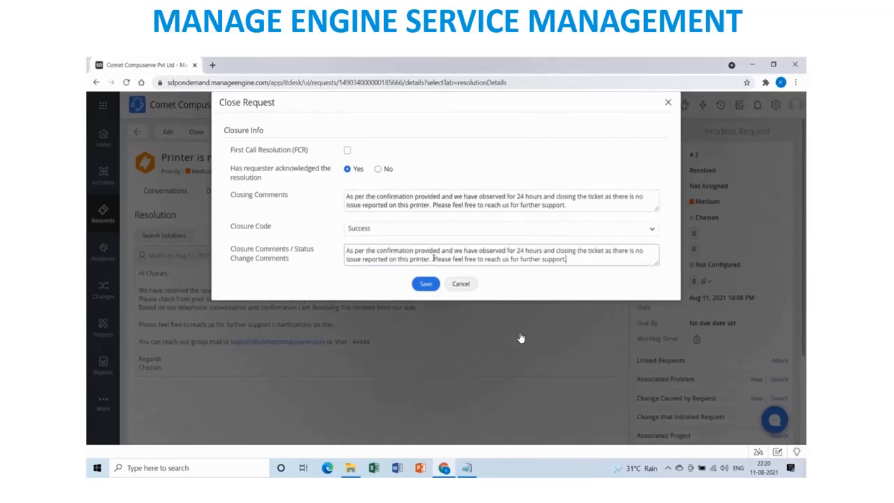
pyautogui.click(426, 285)
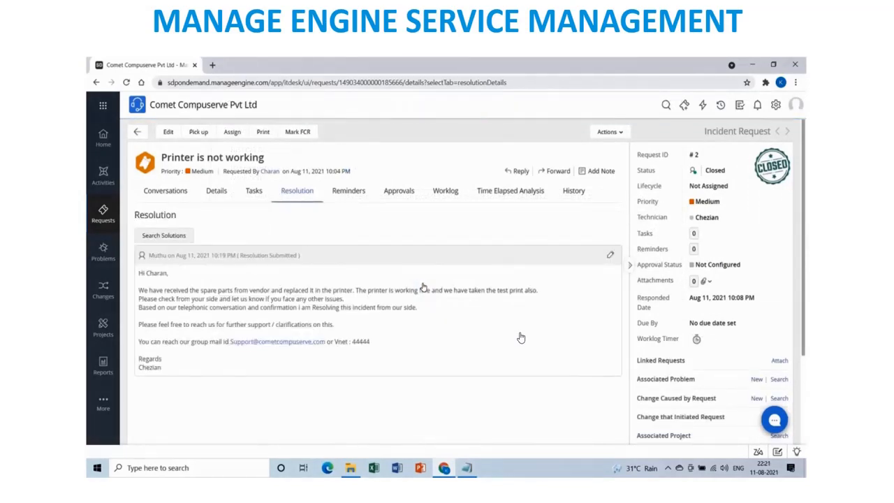
pyautogui.click(726, 171)
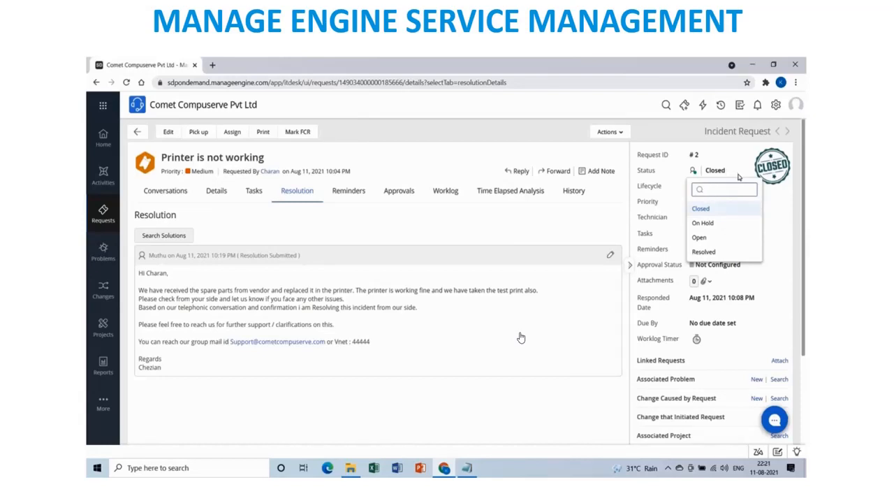
# Confirm the status list has no Re-open option, then return to the requests list.
pyautogui.write('Re-op')
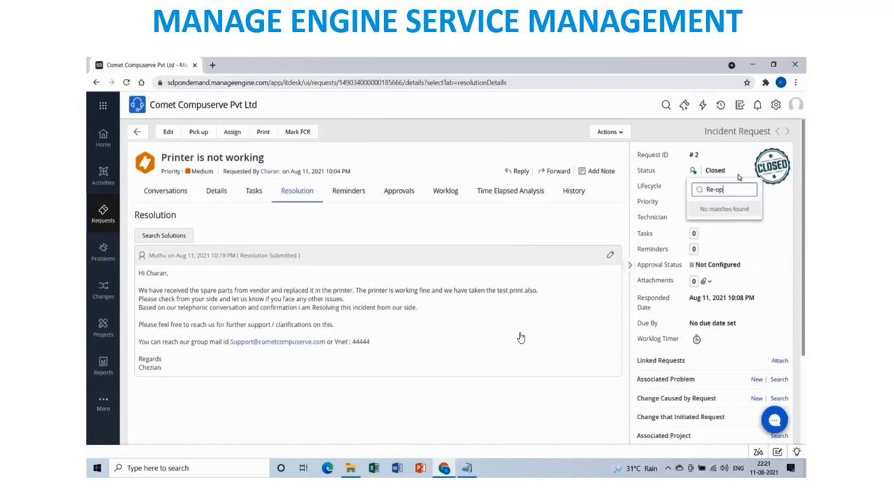
pyautogui.write('en not available')
pyautogui.press('BackSpace')
pyautogui.press('BackSpace')
pyautogui.press('BackSpace')
pyautogui.press('BackSpace')
pyautogui.press('BackSpace')
pyautogui.press('BackSpace')
pyautogui.press('BackSpace')
pyautogui.press('BackSpace')
pyautogui.press('BackSpace')
pyautogui.press('BackSpace')
pyautogui.press('BackSpace')
pyautogui.press('BackSpace')
pyautogui.press('BackSpace')
pyautogui.press('BackSpace')
pyautogui.press('BackSpace')
pyautogui.press('BackSpace')
pyautogui.press('BackSpace')
pyautogui.press('BackSpace')
pyautogui.press('BackSpace')
pyautogui.press('BackSpace')
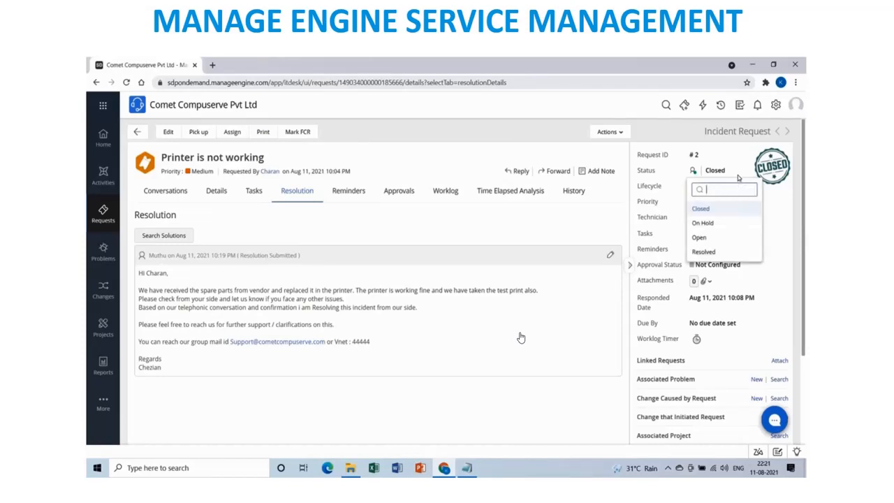
pyautogui.click(556, 390)
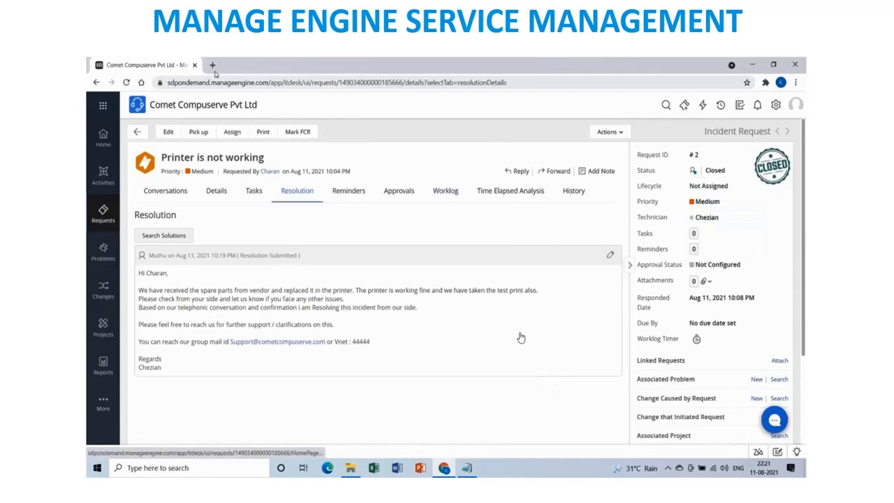
pyautogui.click(104, 219)
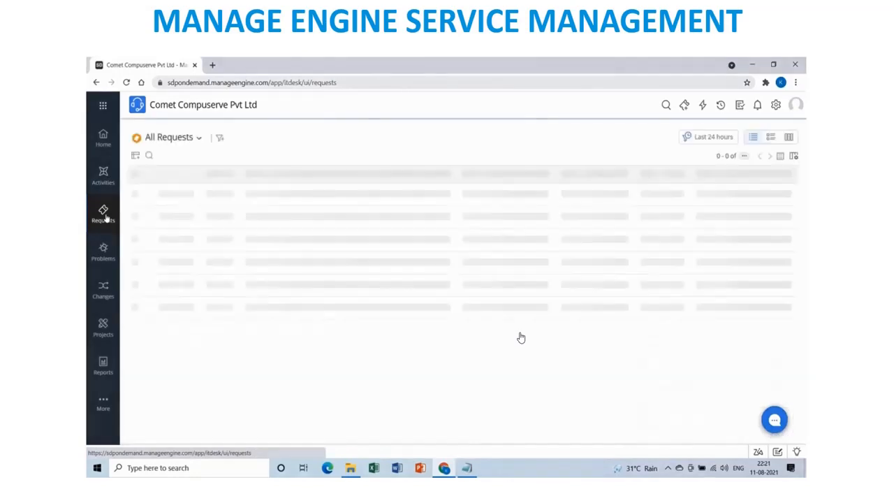